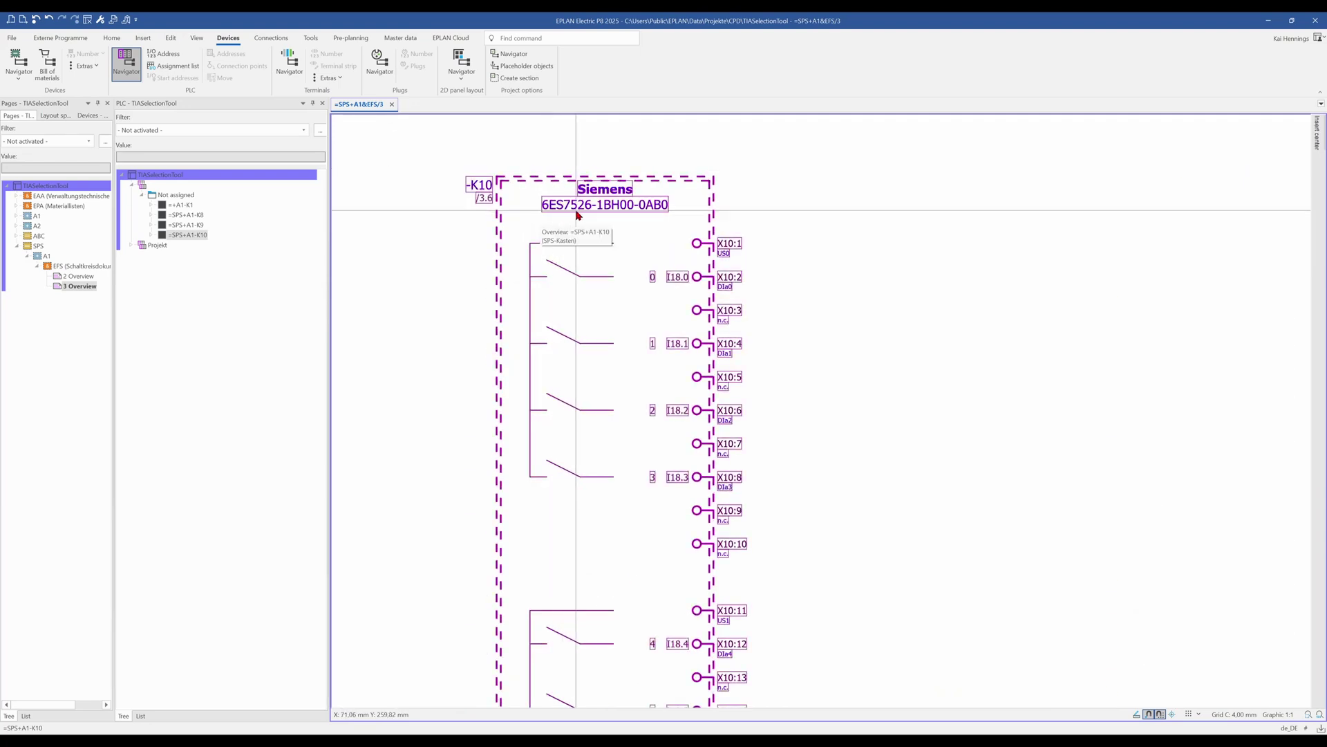
- Zoom out to see the whole Overview sheet with both Siemens F-DI card boxes
{"action": "scroll", "coordinate": [599, 211], "scroll_direction": "down", "scroll_amount": 2}
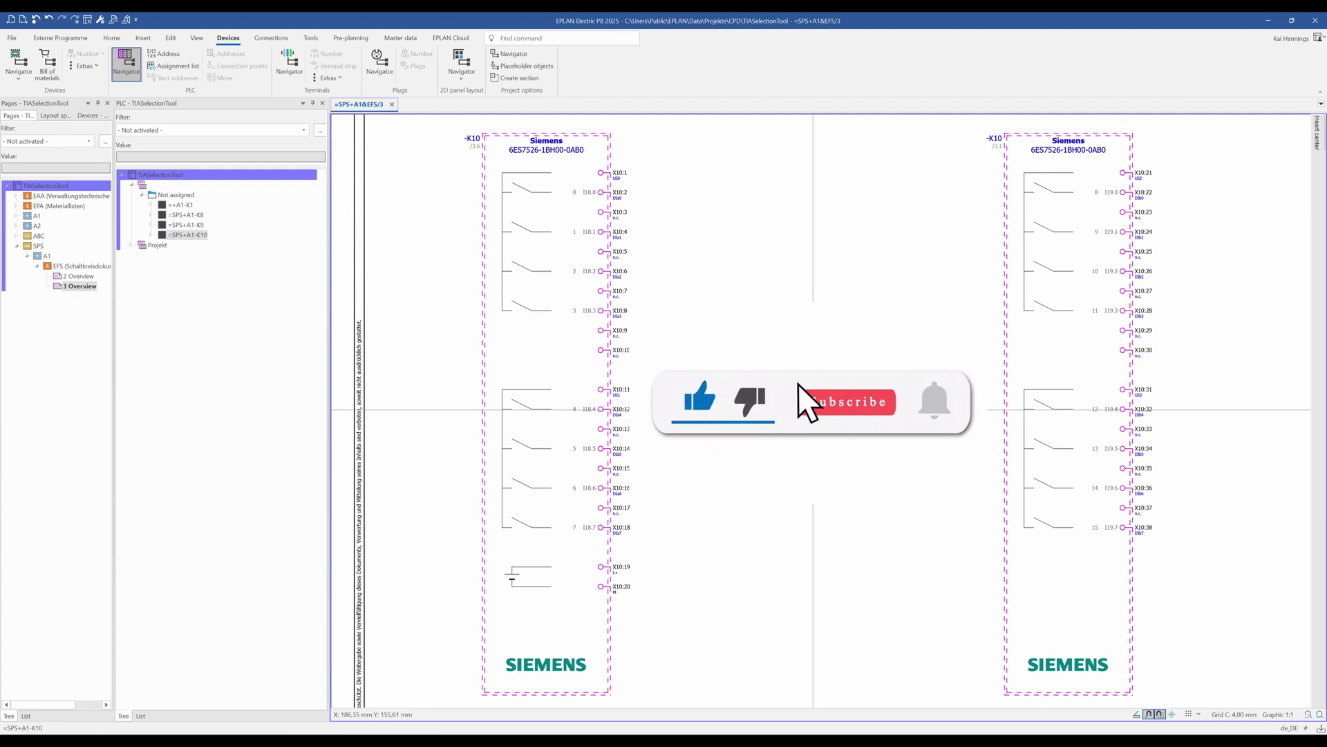
{"action": "scroll", "coordinate": [813, 410], "scroll_direction": "down", "scroll_amount": 1}
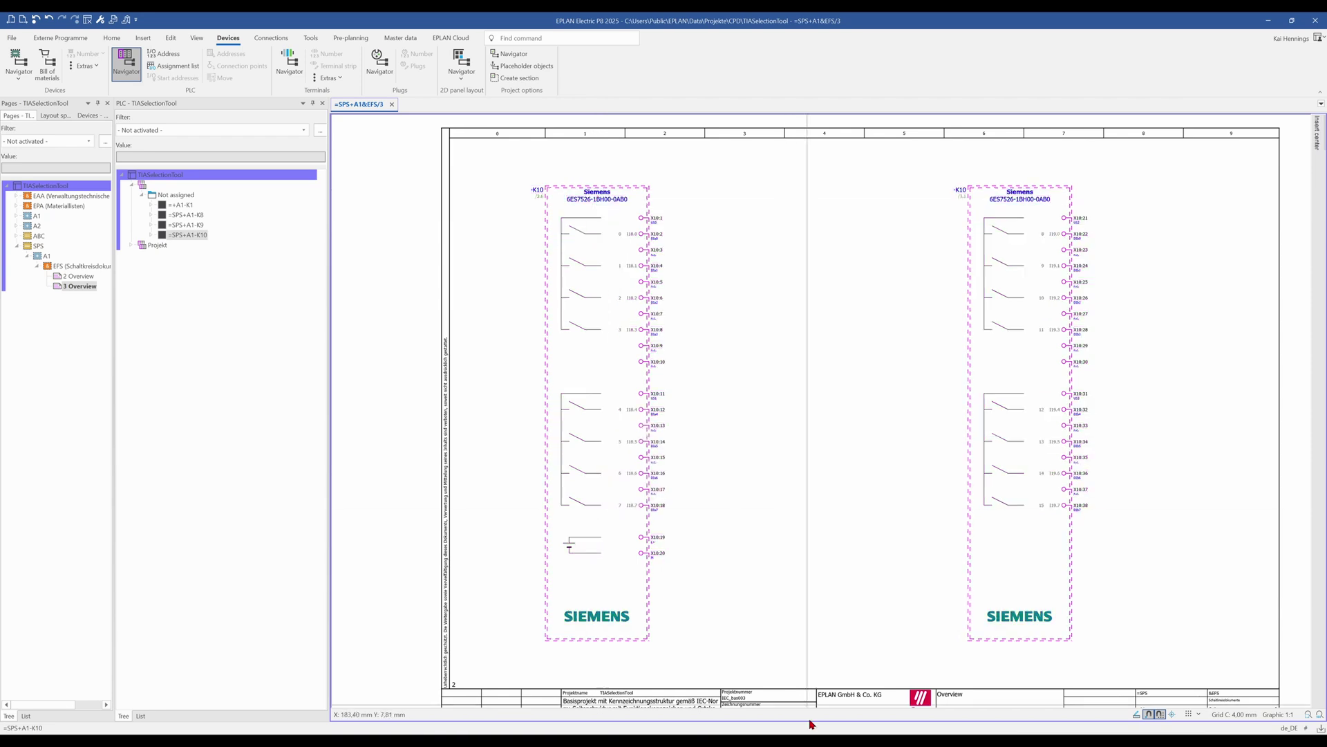
- Bring up the F-DI 16x24VDC manual and mark the Table 4-2 address assignment caption
{"action": "mouse_move", "coordinate": [807, 740]}
{"action": "left_click", "coordinate": [923, 710]}
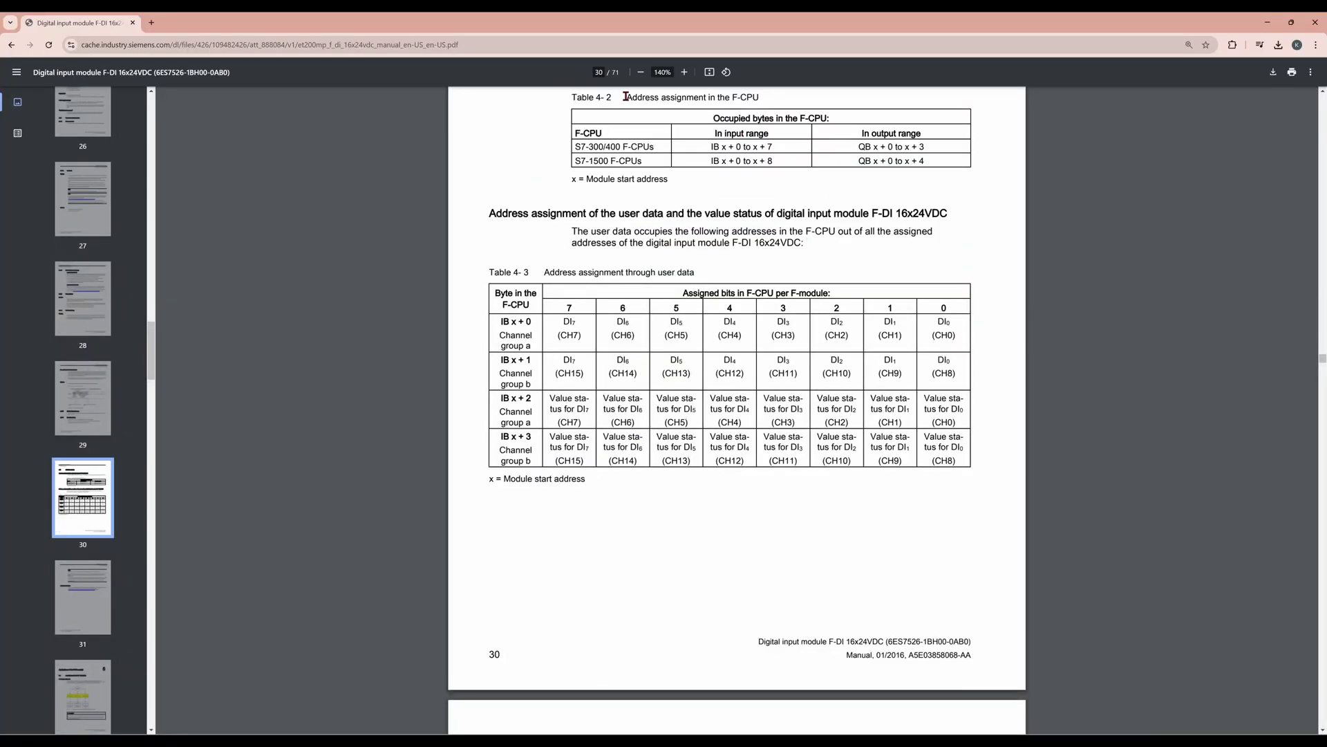
{"action": "left_click_drag", "start_coordinate": [625, 97], "coordinate": [749, 93]}
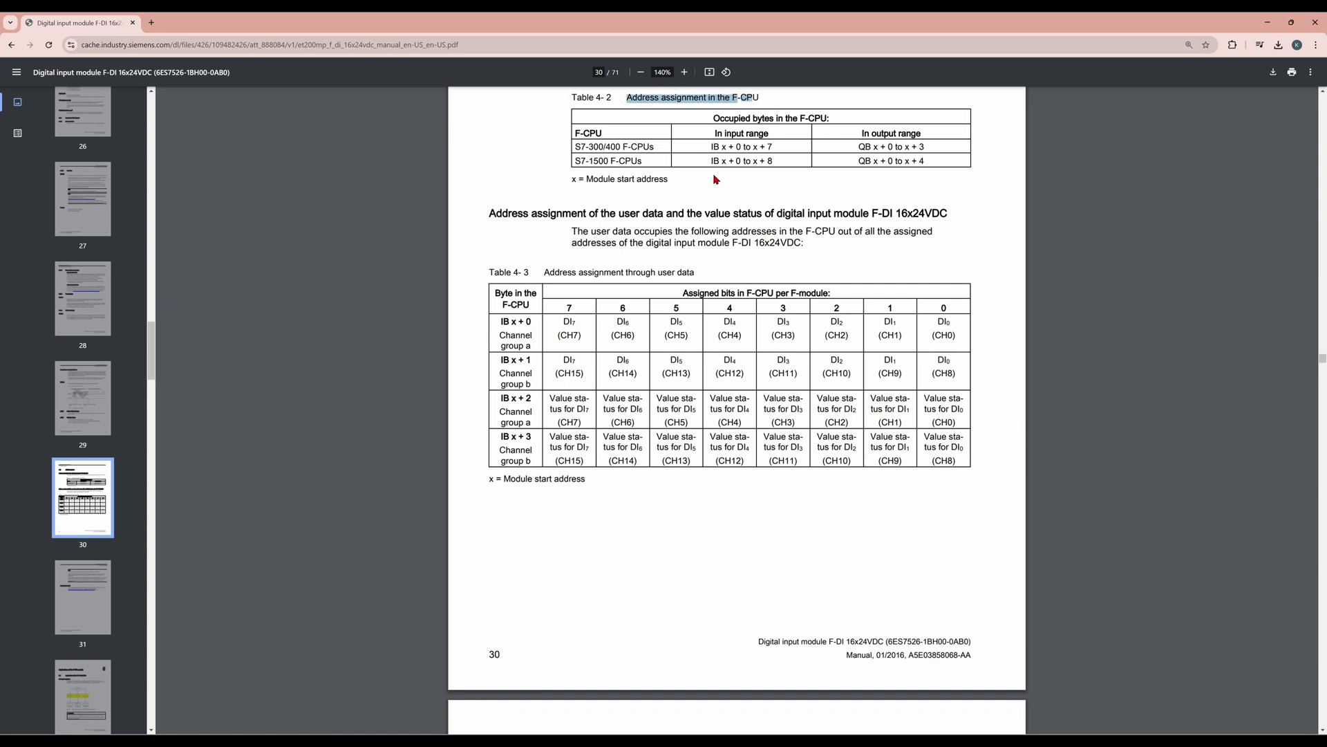
{"action": "left_click", "coordinate": [654, 146]}
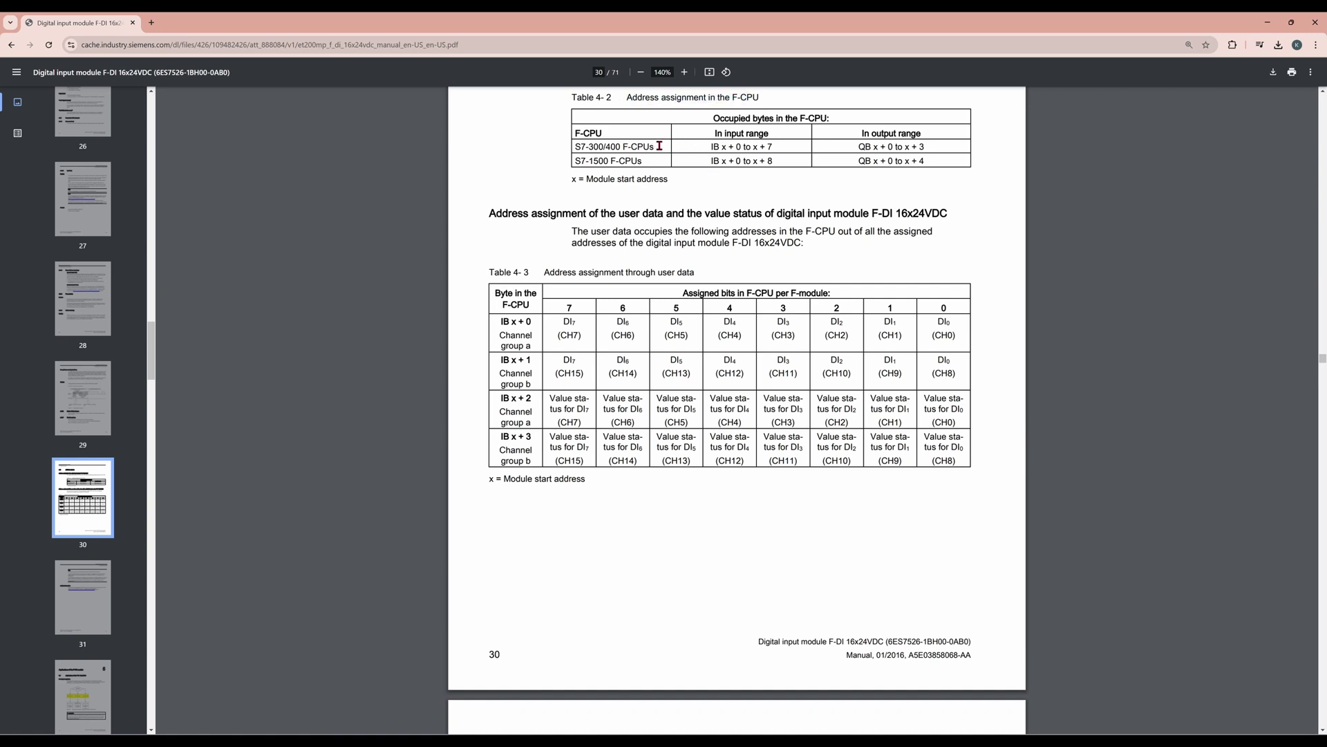
- Mark the S7-300/400 and S7-1500 F-CPU rows and the IB x + 0 to x + 8 input range
{"action": "left_click_drag", "start_coordinate": [659, 146], "coordinate": [580, 162]}
{"action": "left_click", "coordinate": [549, 170]}
{"action": "left_click", "coordinate": [540, 180]}
{"action": "left_click_drag", "start_coordinate": [712, 161], "coordinate": [775, 160]}
{"action": "left_click", "coordinate": [751, 183]}
- Back in EPLAN, open the K10 card box properties and view its assigned part data
{"action": "left_click", "coordinate": [837, 691]}
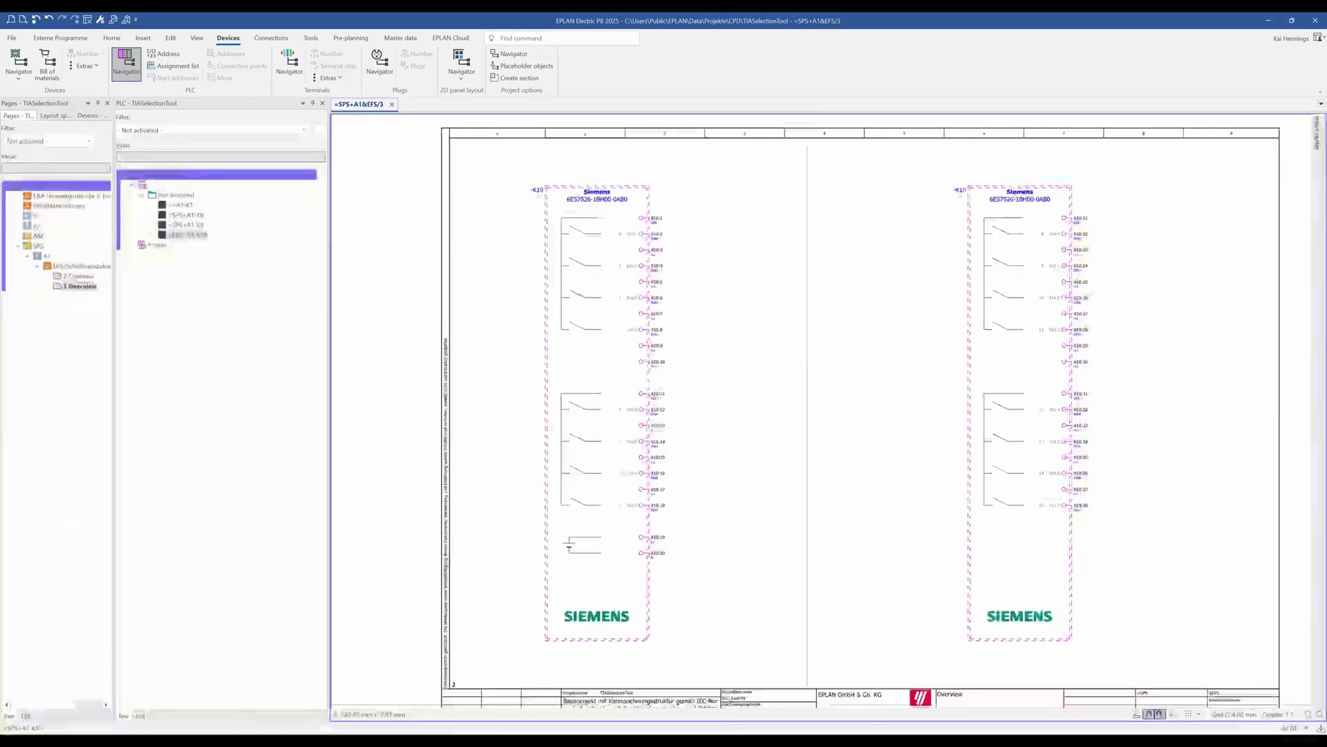
{"action": "left_click", "coordinate": [596, 188]}
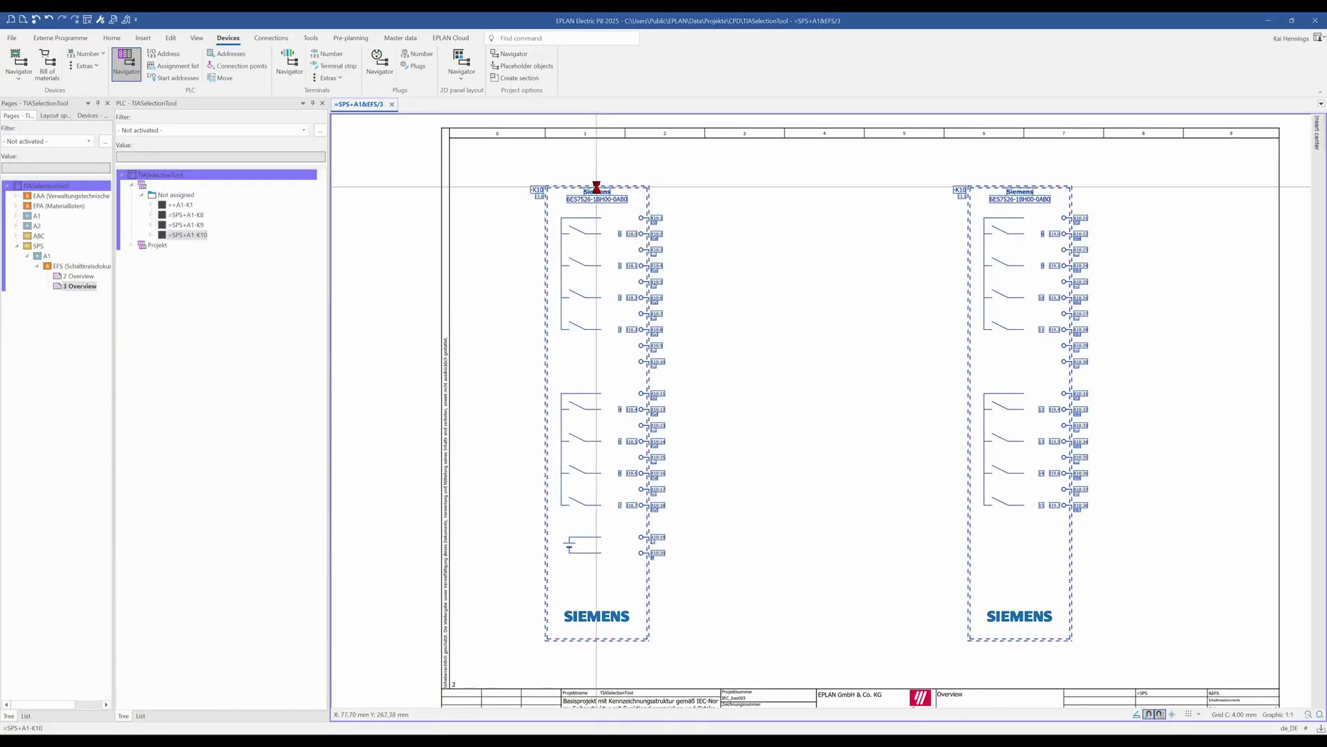
{"action": "double_click", "coordinate": [596, 188]}
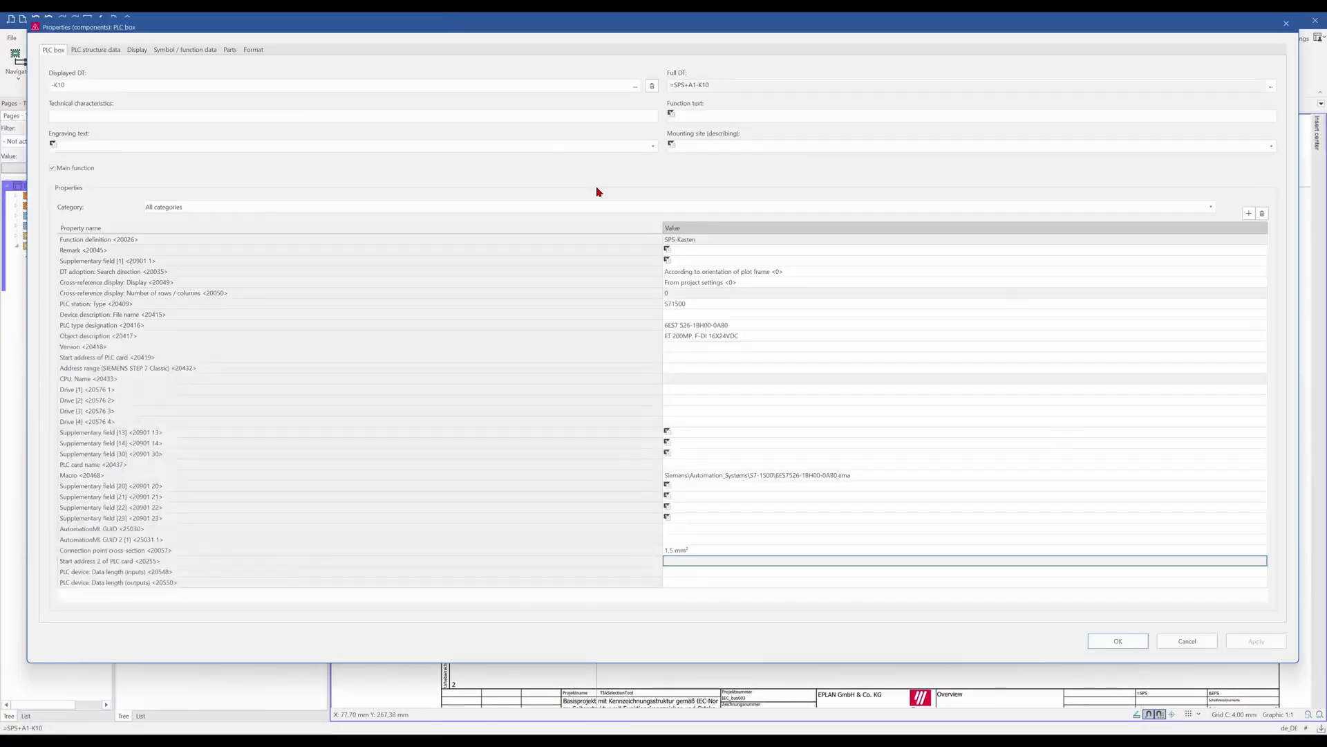
{"action": "left_click", "coordinate": [229, 50]}
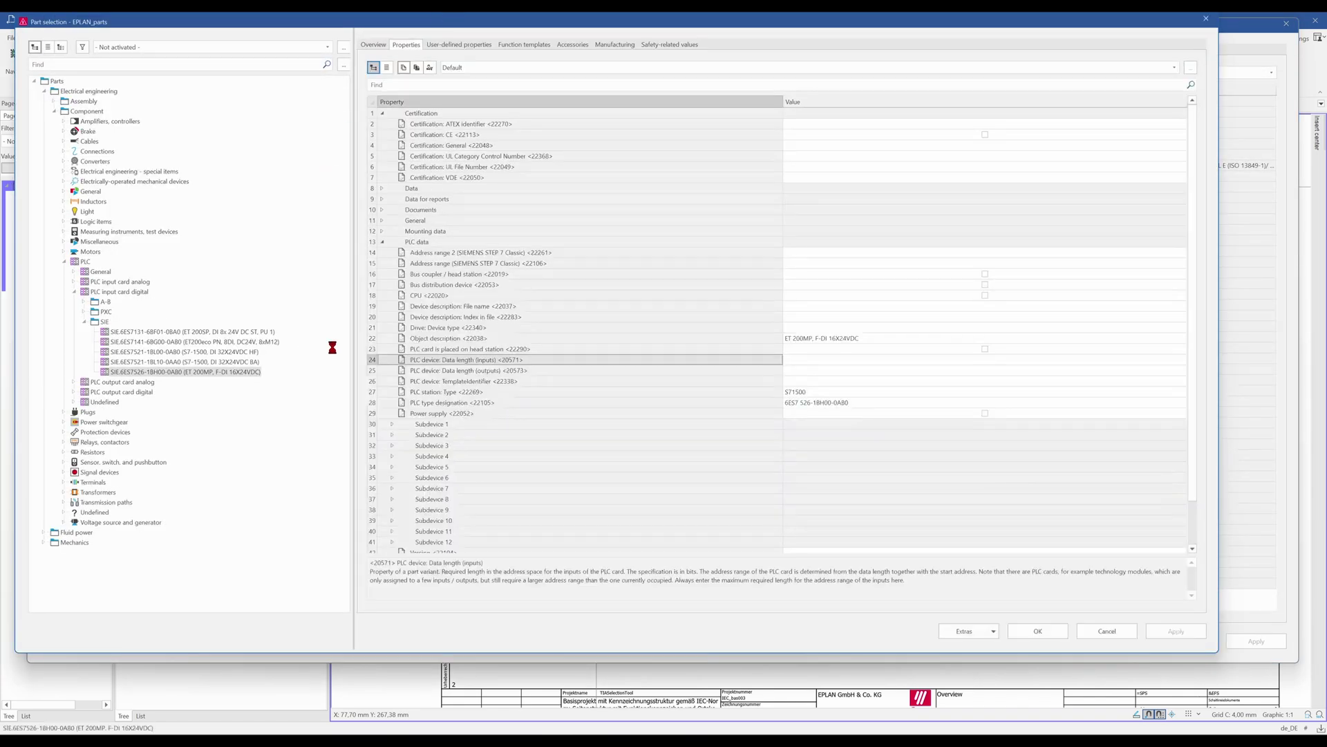
- Filter the part's properties by 'PLC' and select the empty Data length (inputs) value
{"action": "left_click", "coordinate": [437, 86]}
{"action": "type", "text": "PLC"}
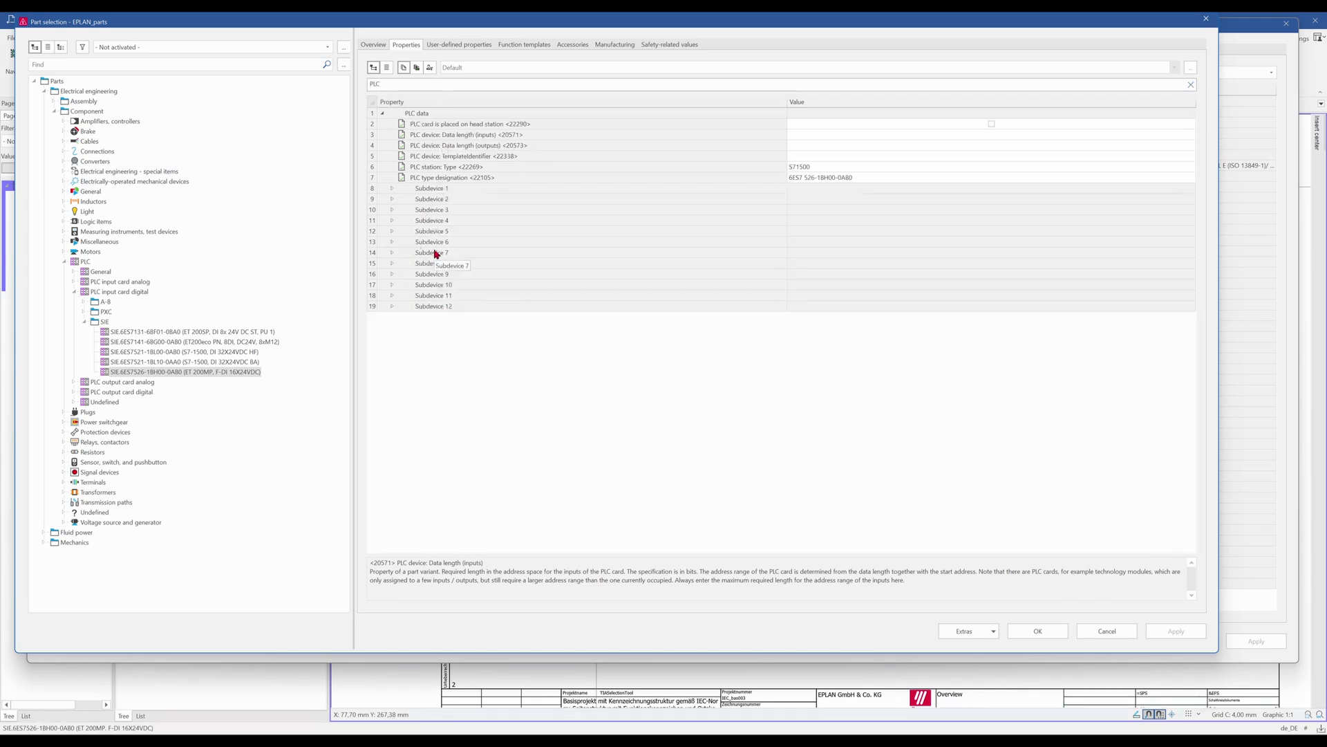
{"action": "left_click", "coordinate": [373, 136]}
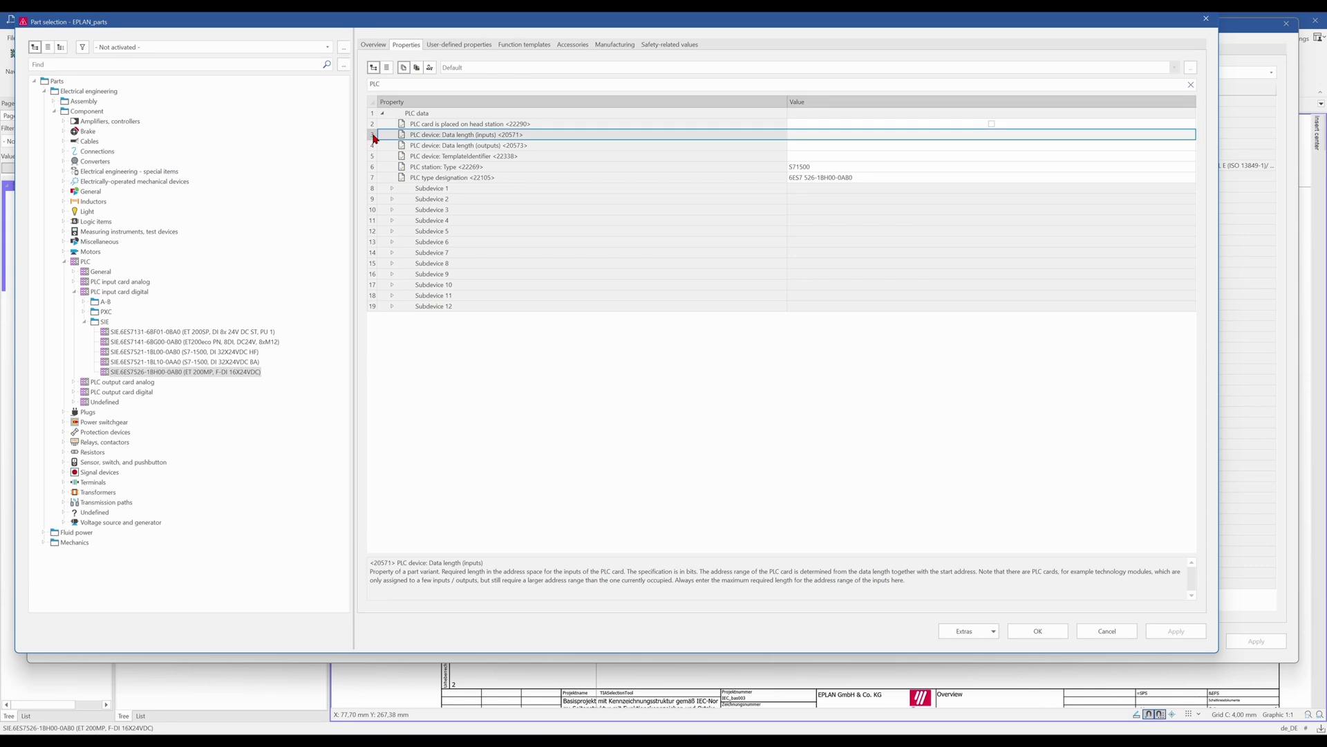
{"action": "left_click_drag", "start_coordinate": [373, 138], "coordinate": [377, 145]}
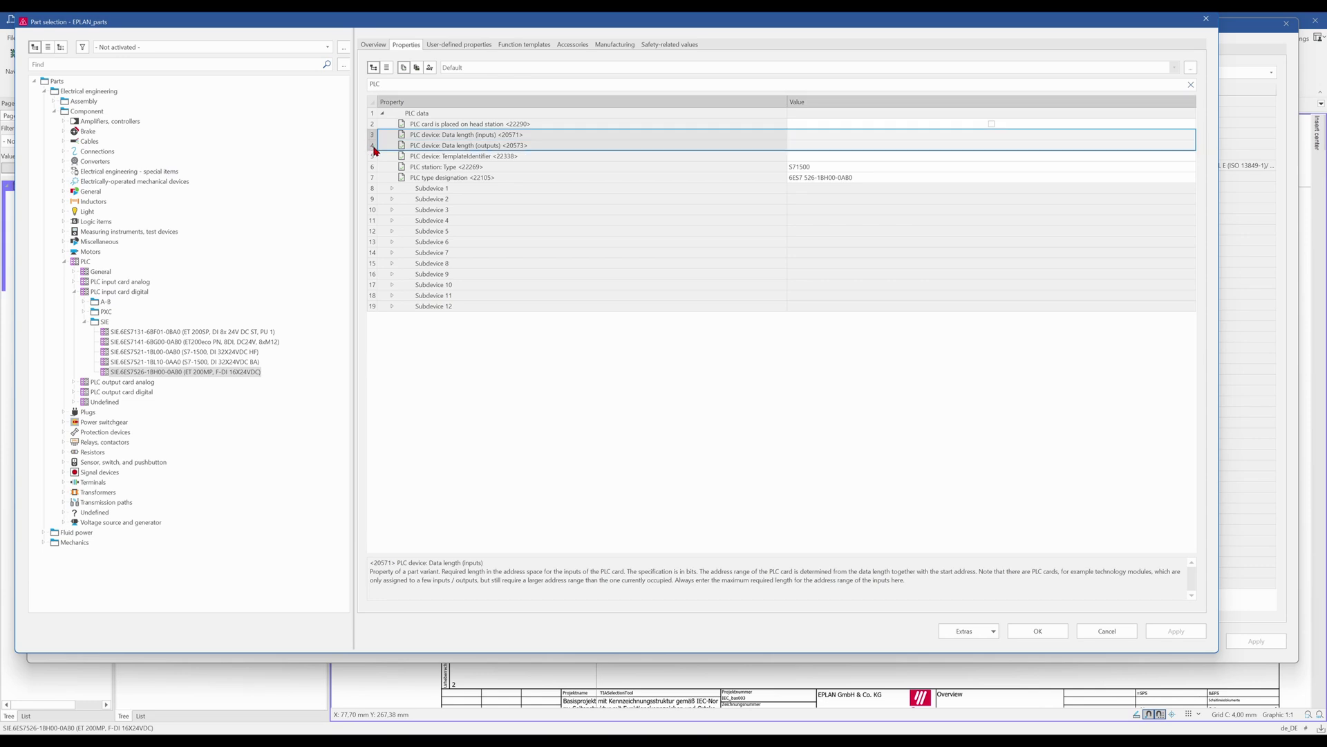
{"action": "left_click", "coordinate": [489, 139]}
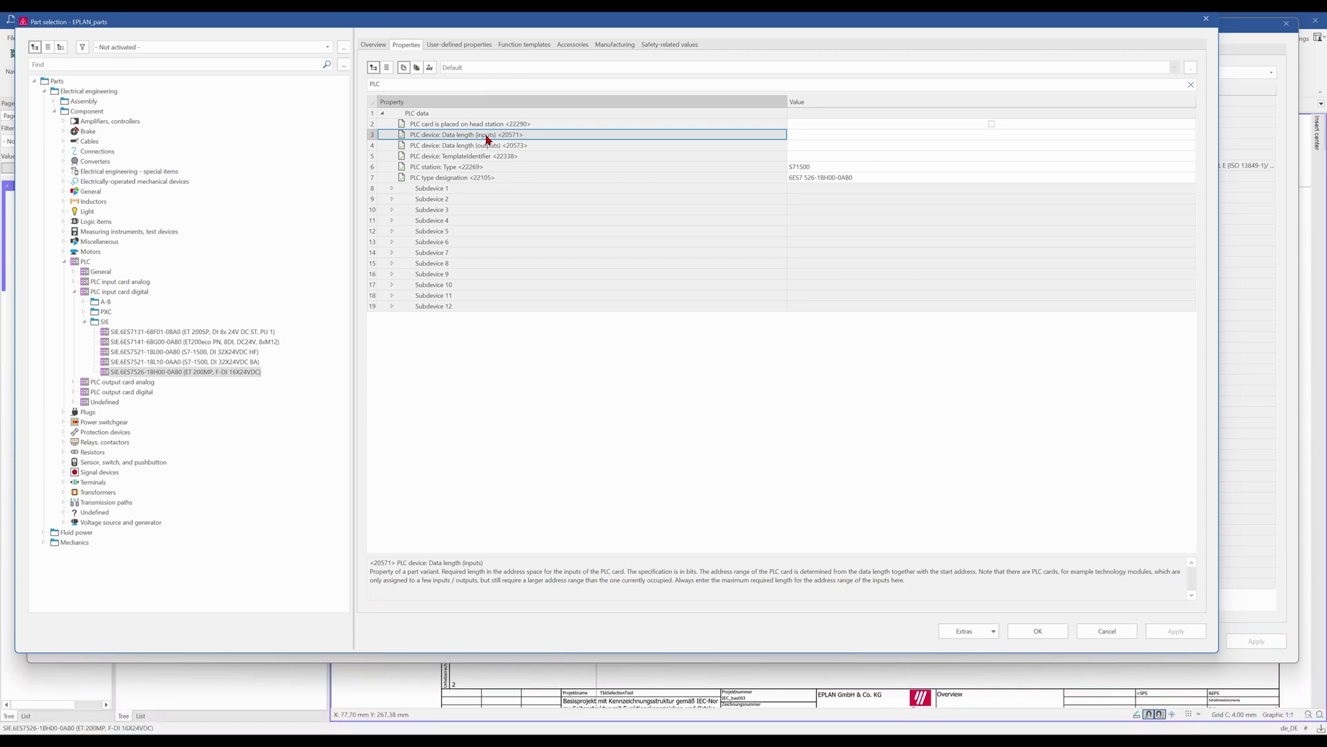
{"action": "left_click_drag", "start_coordinate": [373, 571], "coordinate": [508, 581]}
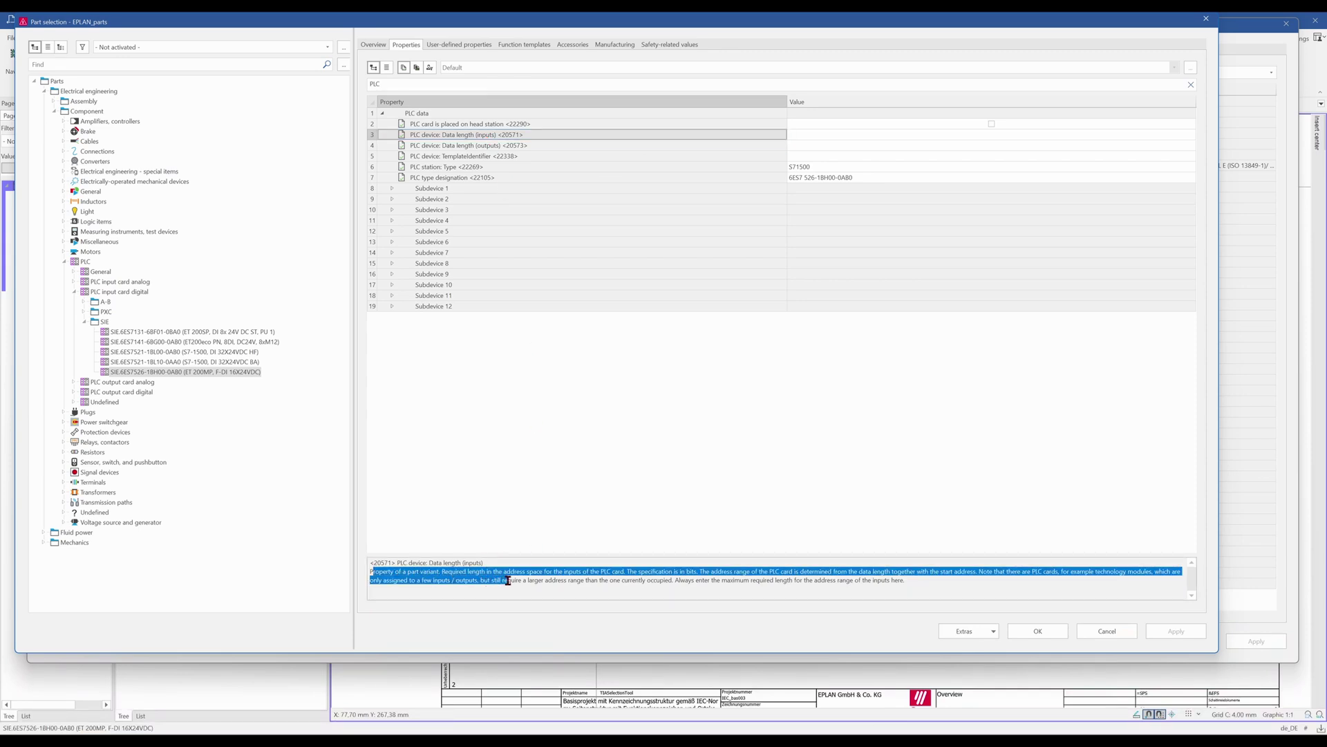
- Enter input data length 72 and output data length 40 for the F-DI part, then apply and close
{"action": "left_click", "coordinate": [814, 137]}
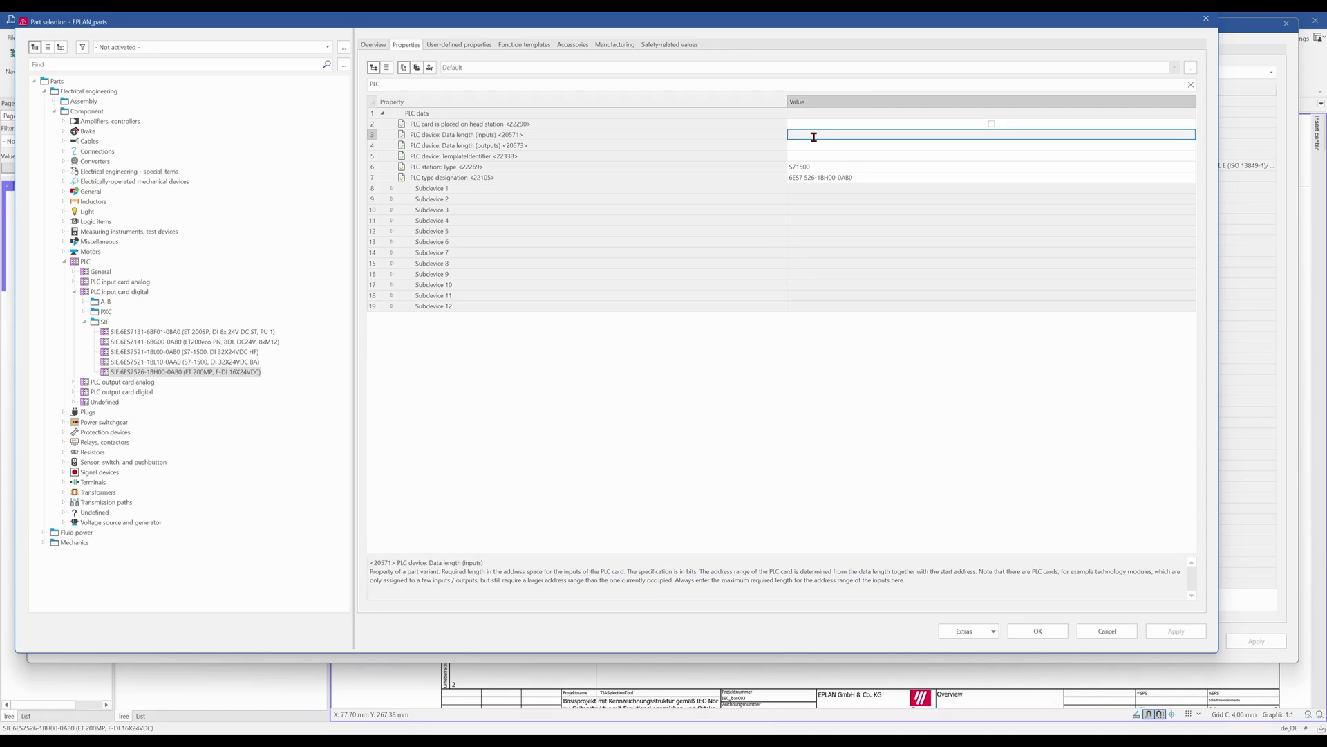
{"action": "left_click", "coordinate": [814, 136]}
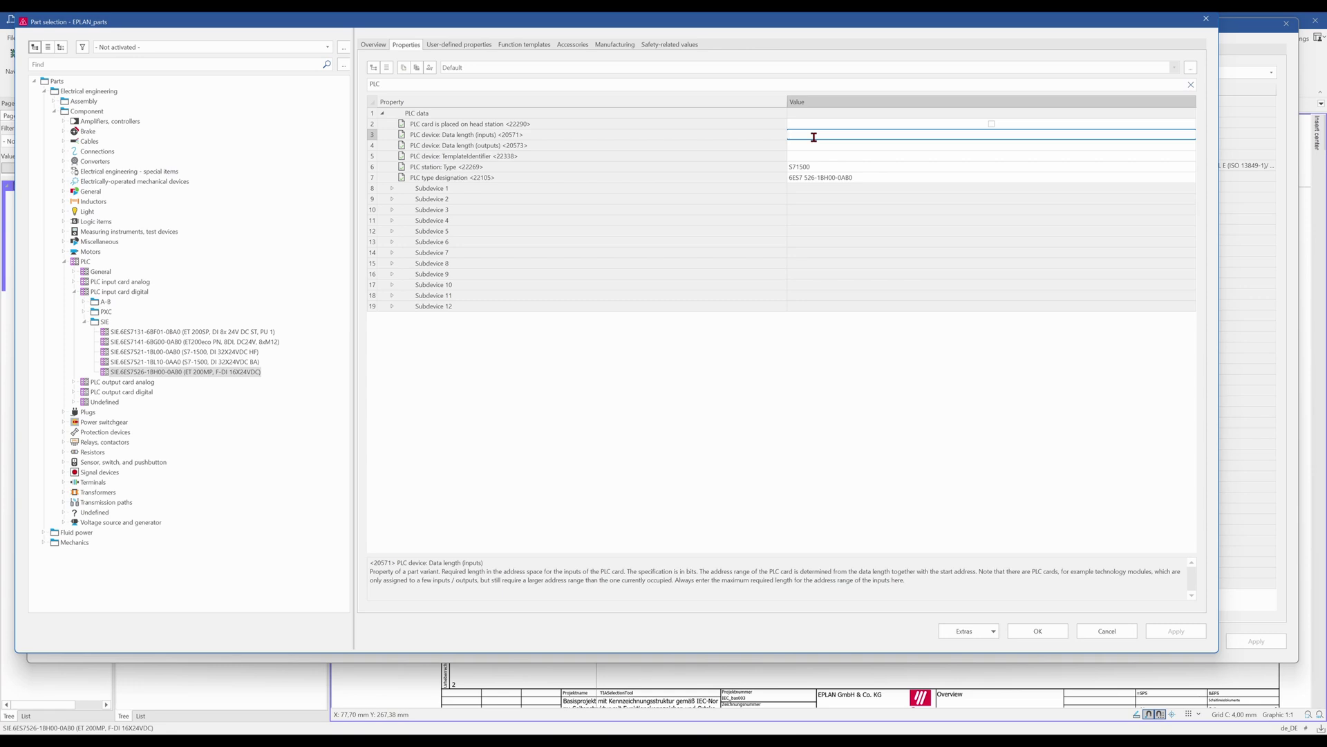
{"action": "type", "text": "72"}
{"action": "left_click", "coordinate": [811, 146]}
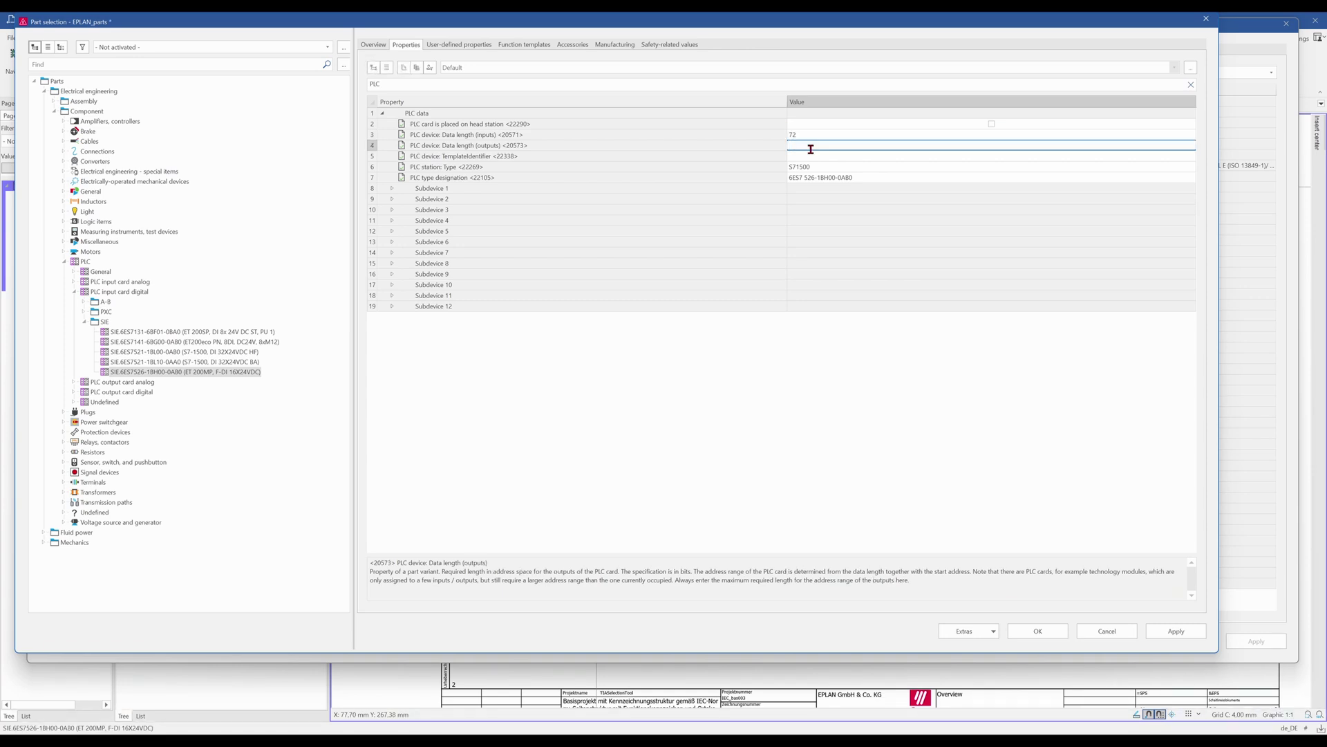
{"action": "type", "text": "40"}
{"action": "left_click", "coordinate": [1177, 631]}
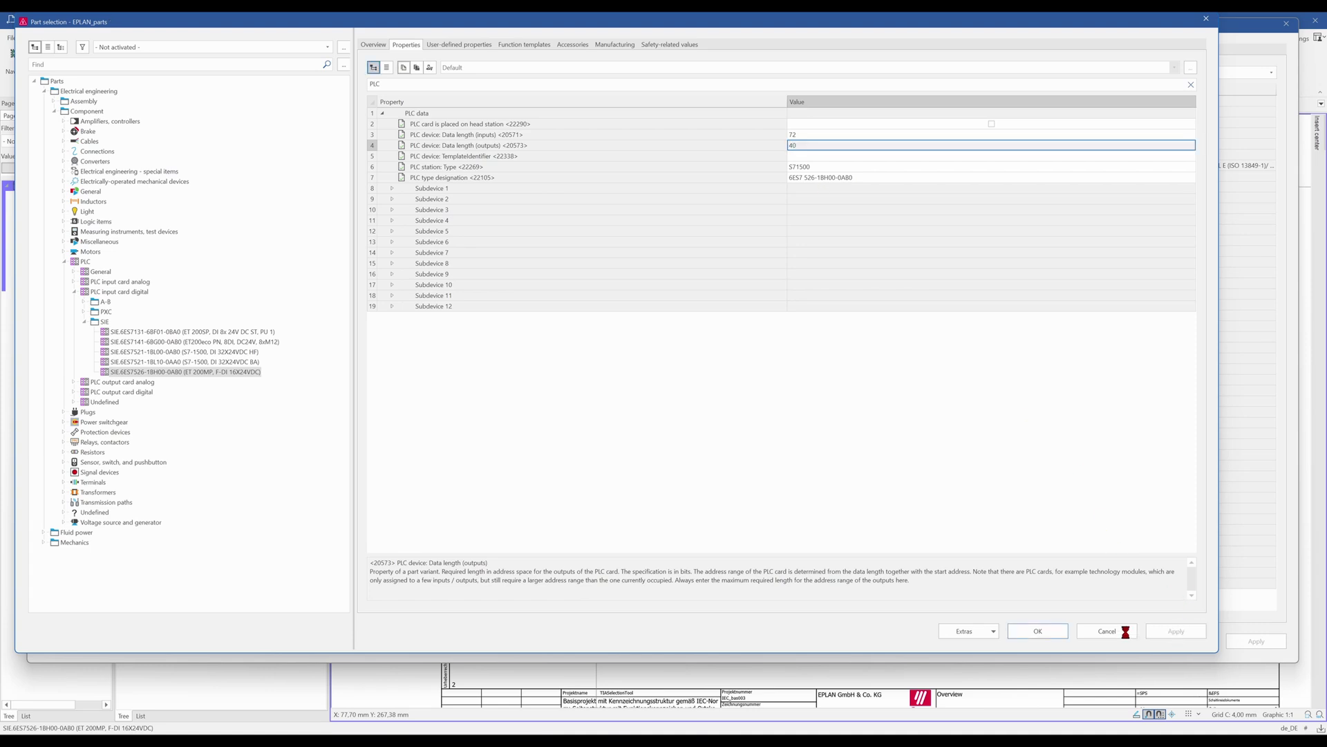
{"action": "left_click", "coordinate": [1036, 631]}
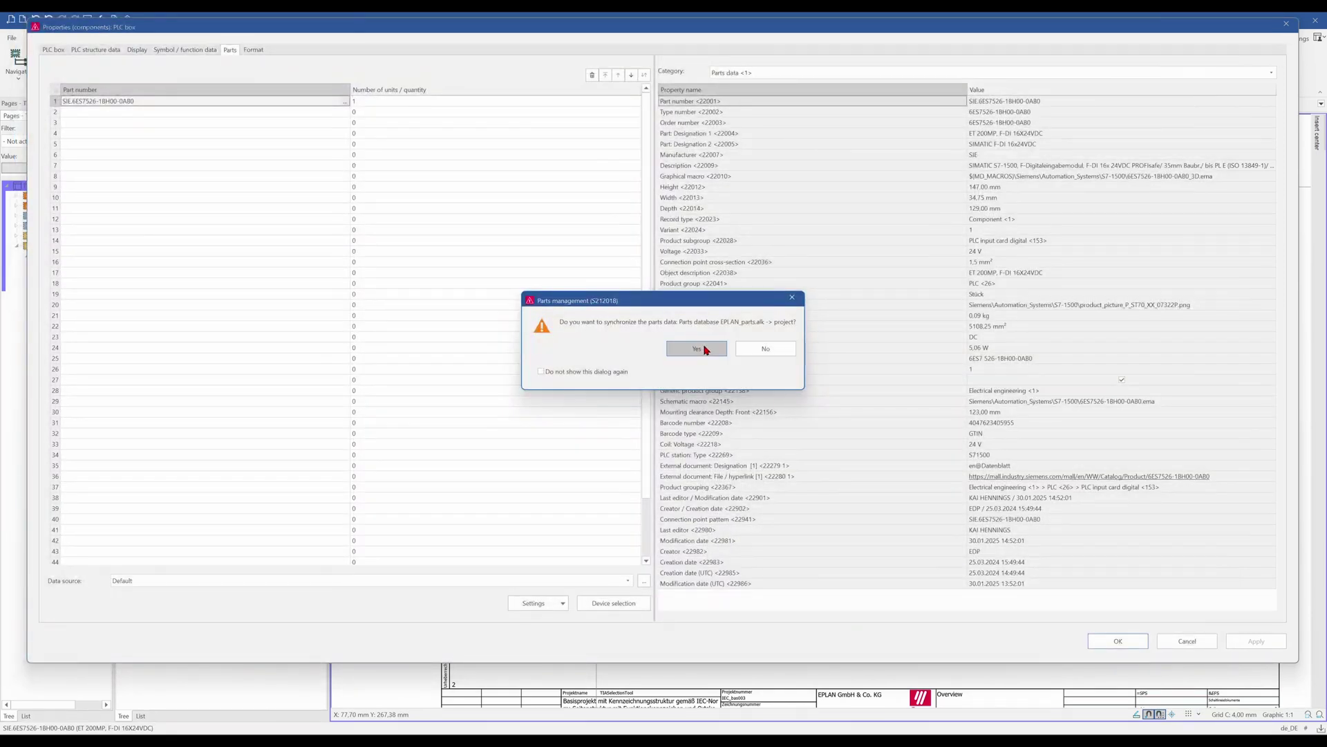
- Synchronize the part into the project and confirm K10 shows 72 input and 40 output data lengths
{"action": "left_click", "coordinate": [698, 347]}
{"action": "left_click", "coordinate": [55, 51]}
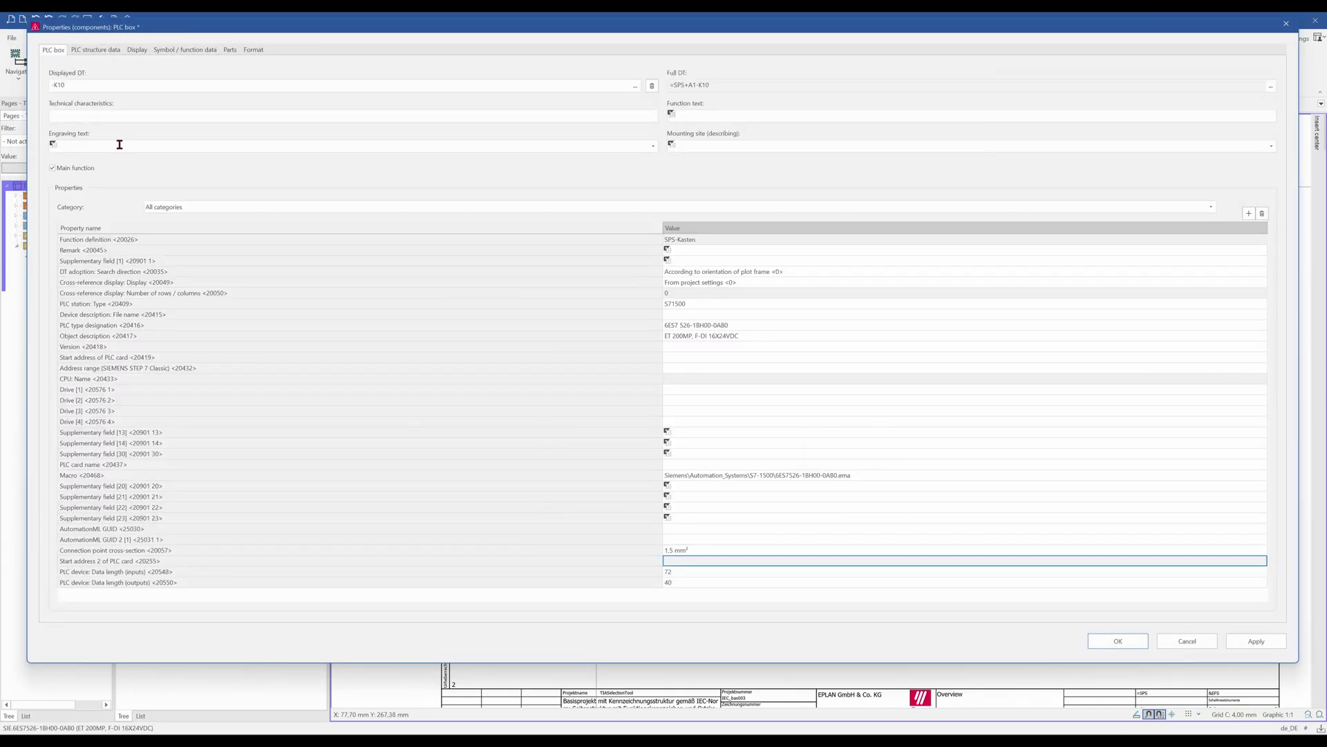
{"action": "left_click_drag", "start_coordinate": [634, 575], "coordinate": [675, 588]}
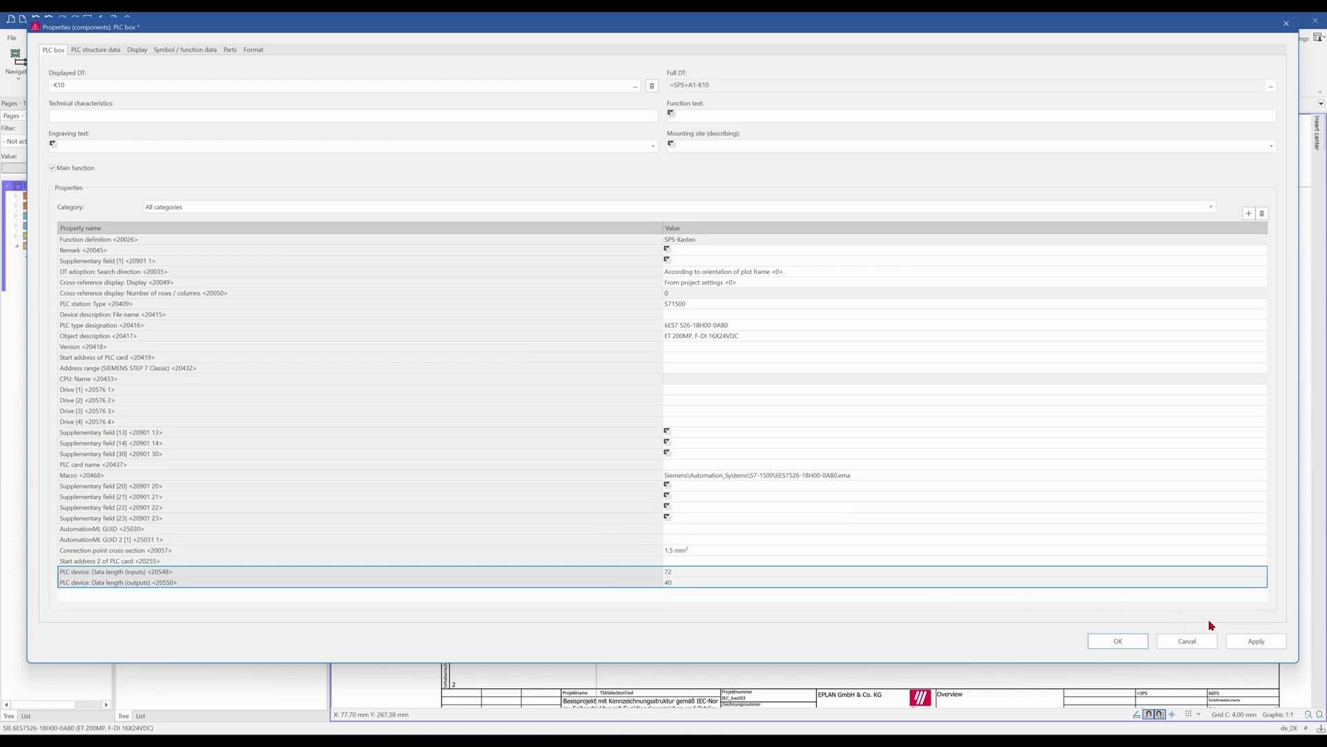
{"action": "left_click", "coordinate": [1255, 641]}
{"action": "left_click", "coordinate": [1118, 641]}
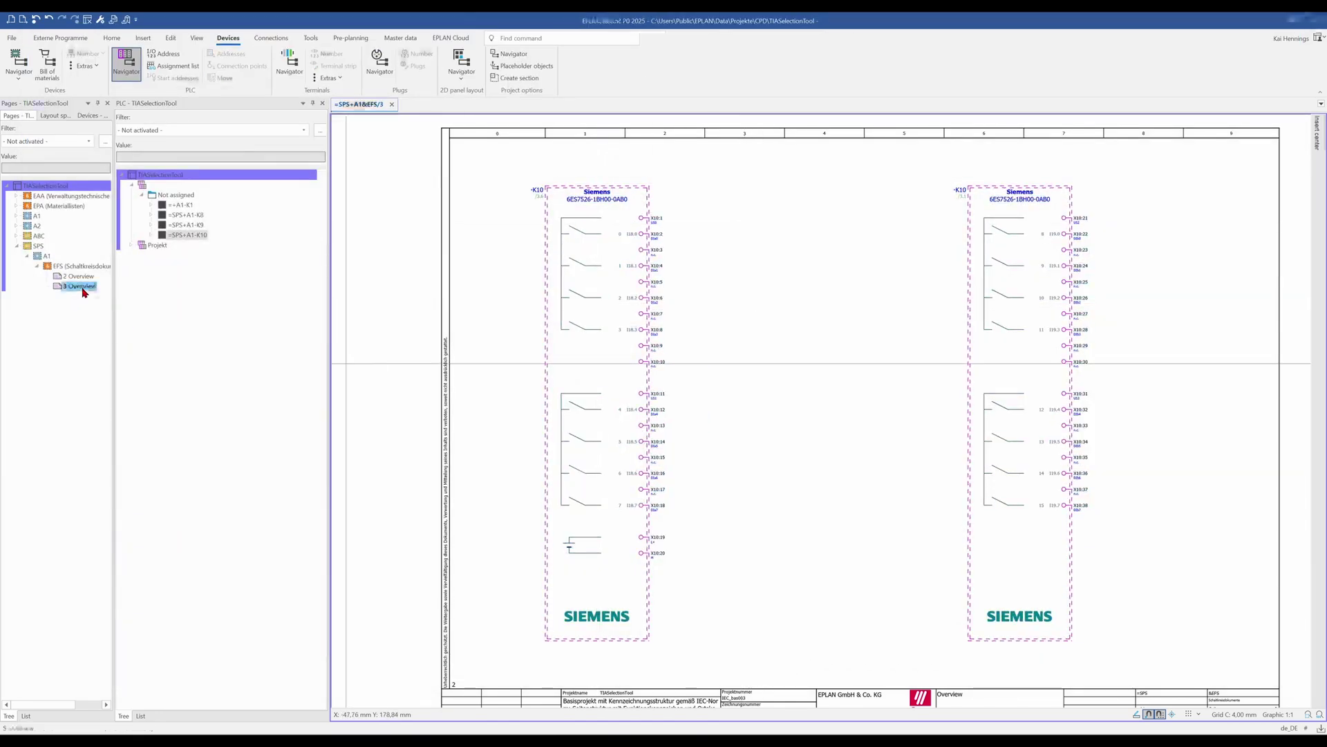
- Paste a copy of 3 Overview as page 4, confirming the new structure and paste options
{"action": "right_click", "coordinate": [82, 289]}
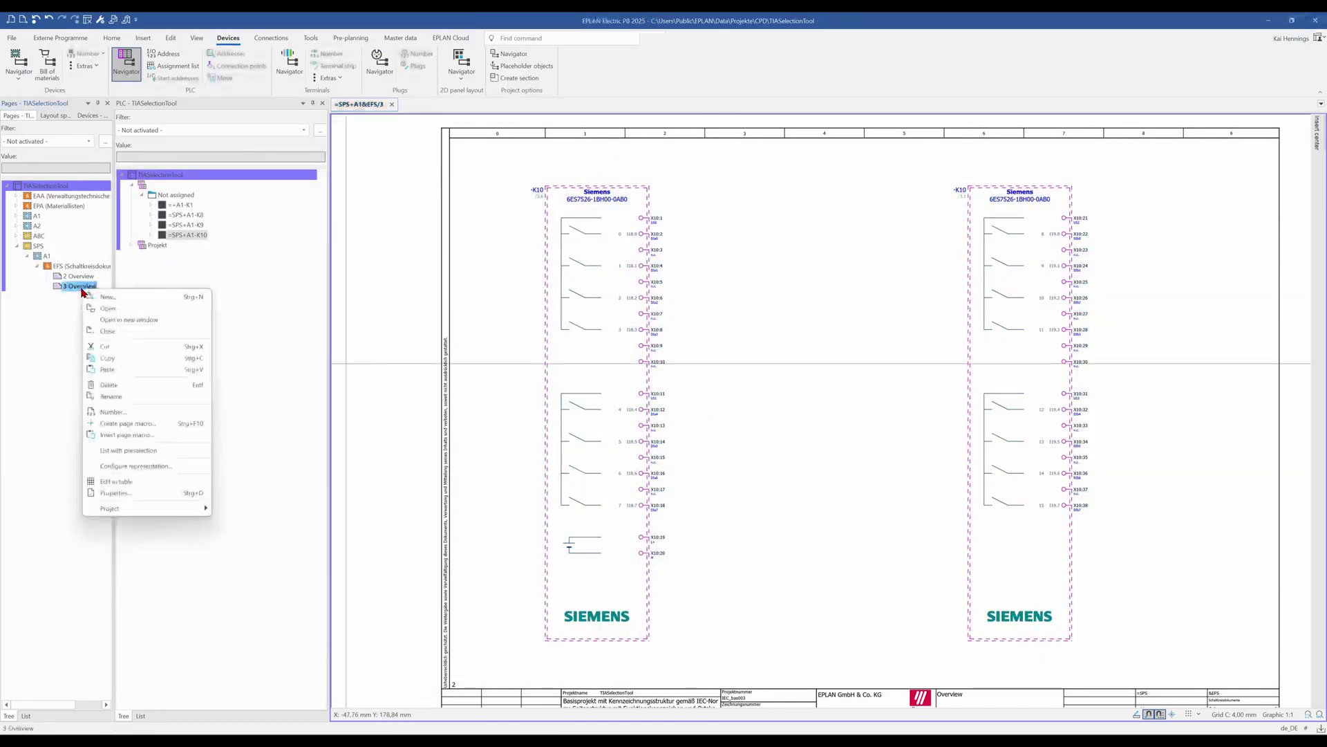
{"action": "left_click", "coordinate": [135, 370]}
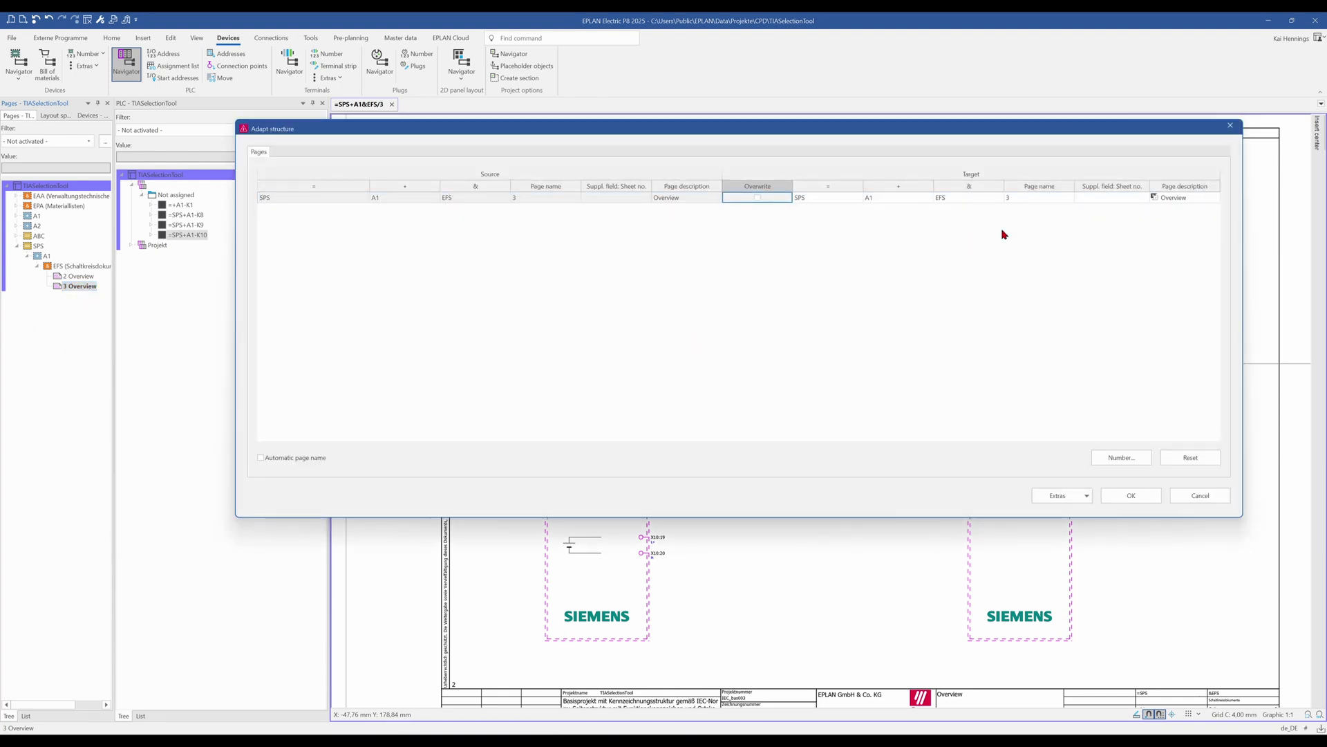
{"action": "left_click", "coordinate": [1043, 199]}
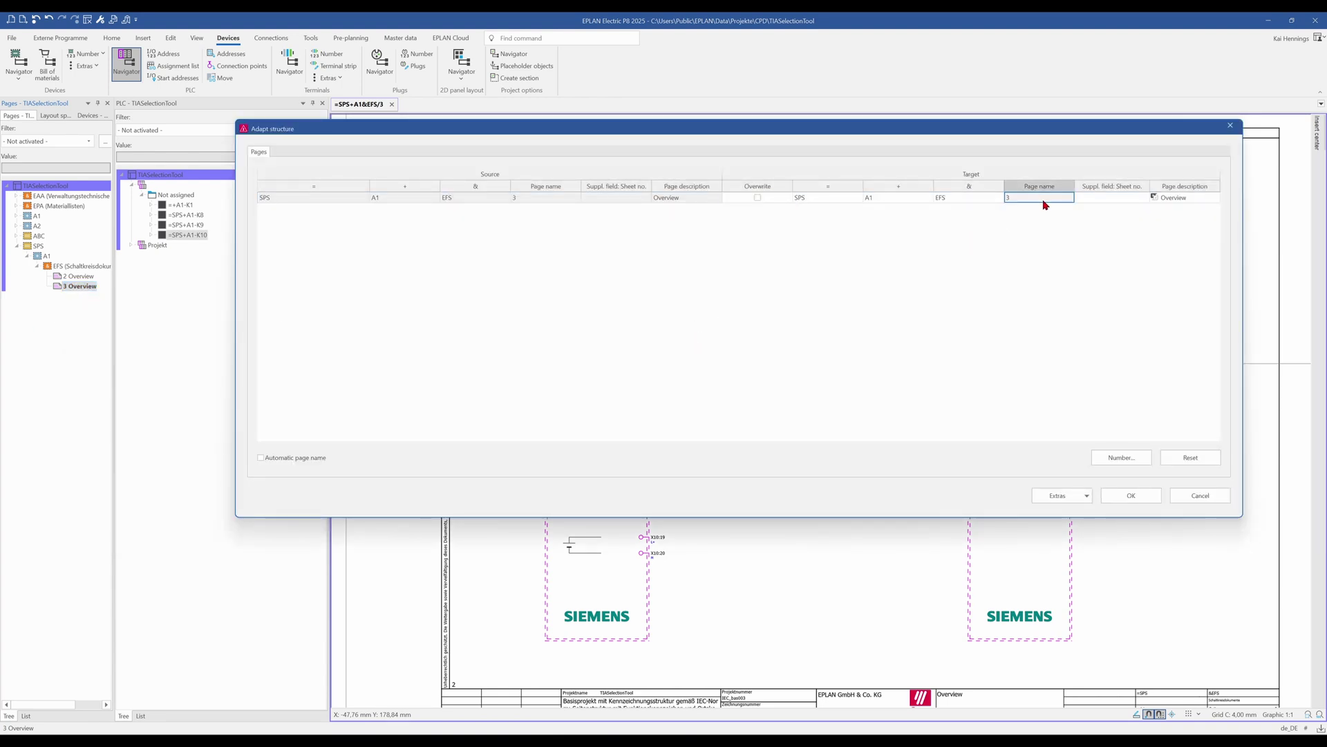
{"action": "left_click", "coordinate": [1129, 498]}
{"action": "left_click", "coordinate": [712, 355]}
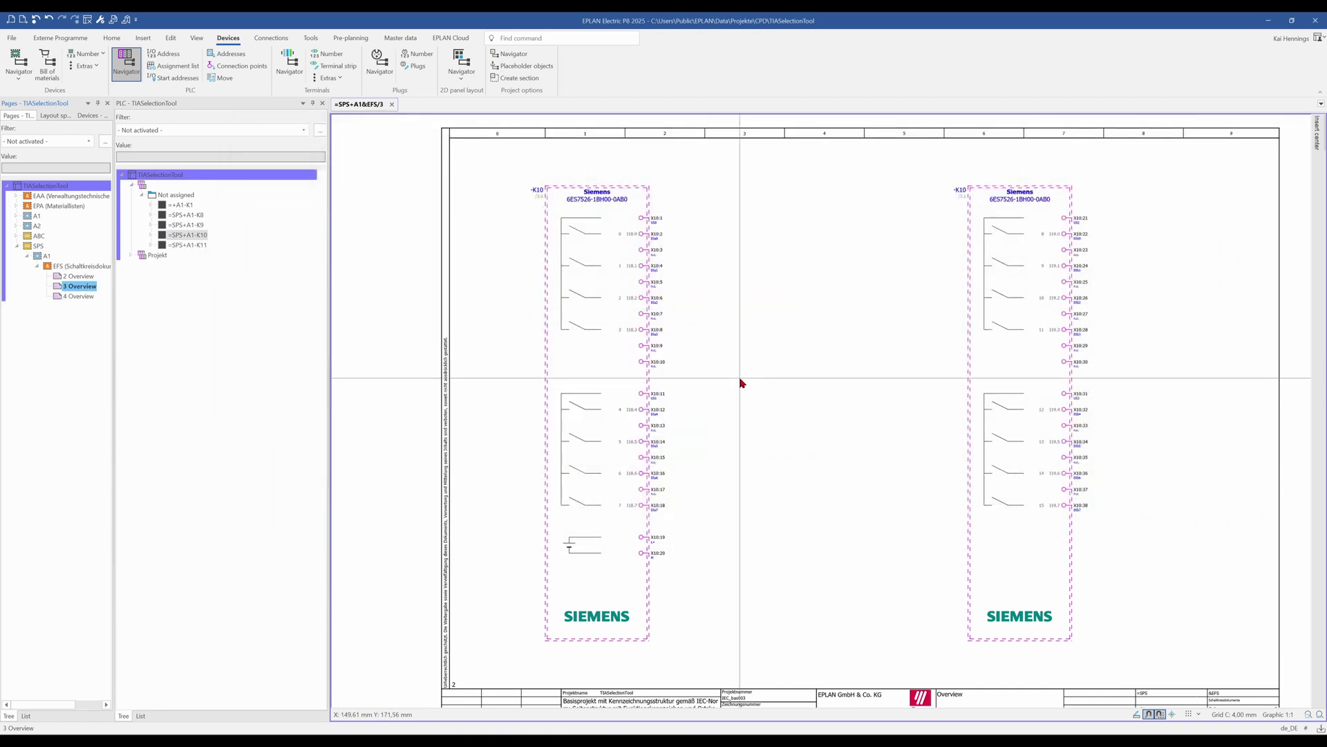
{"action": "left_click", "coordinate": [741, 383]}
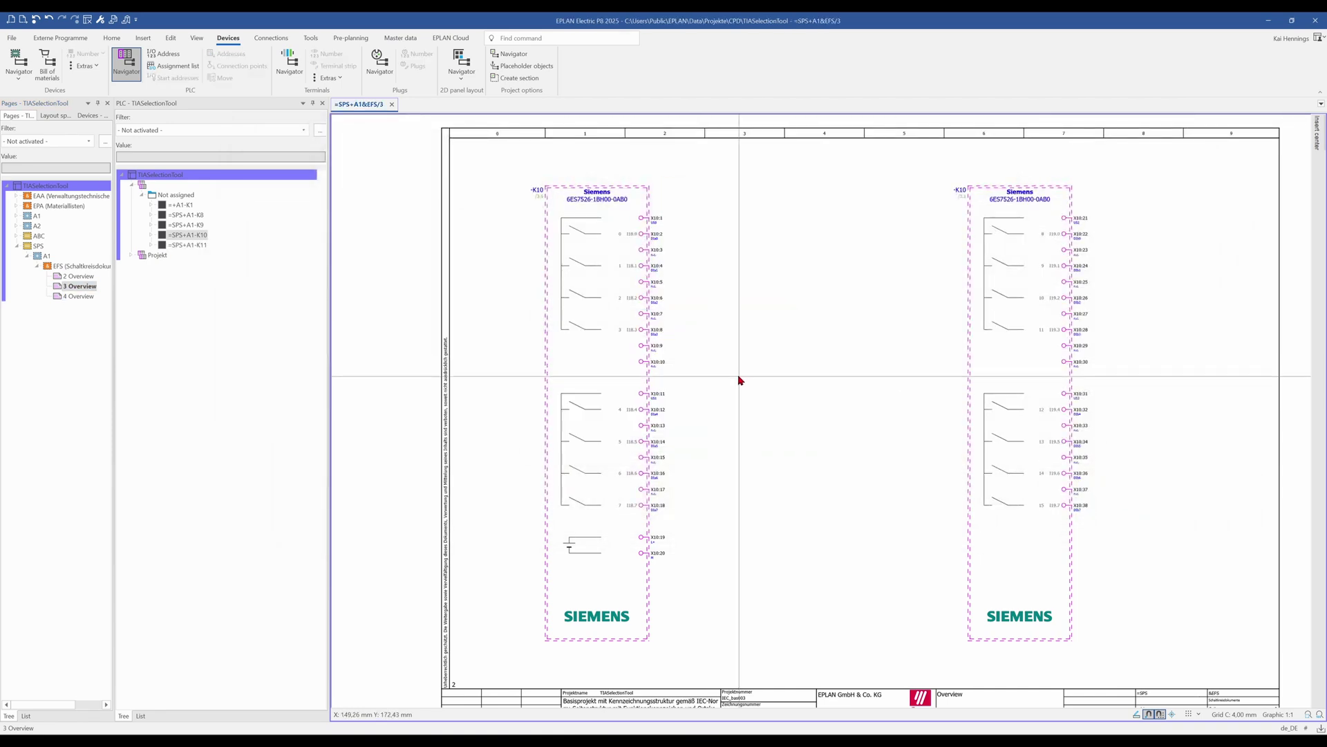
{"action": "left_click", "coordinate": [191, 236]}
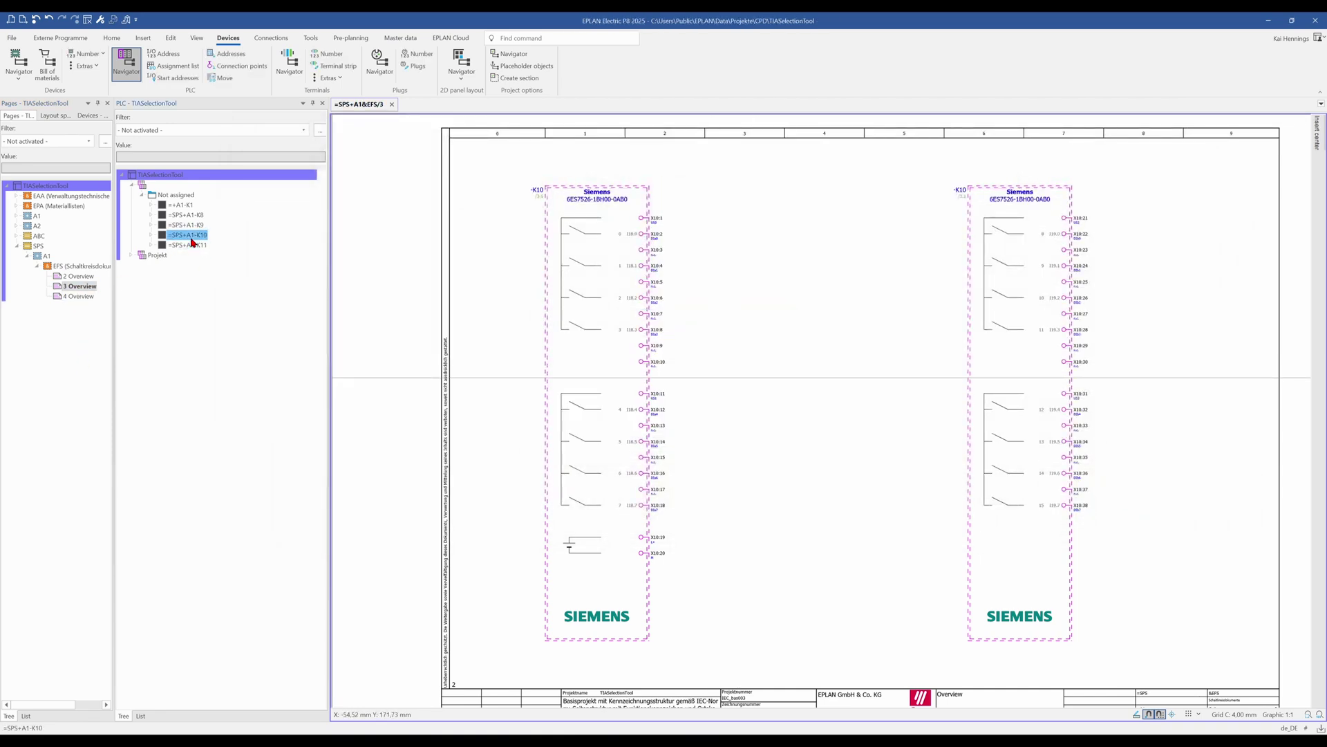
- Open pages 4 and 3 Overview and review the K10 and K11 connection points in the PLC list
{"action": "left_click", "coordinate": [201, 245]}
{"action": "left_click", "coordinate": [72, 296]}
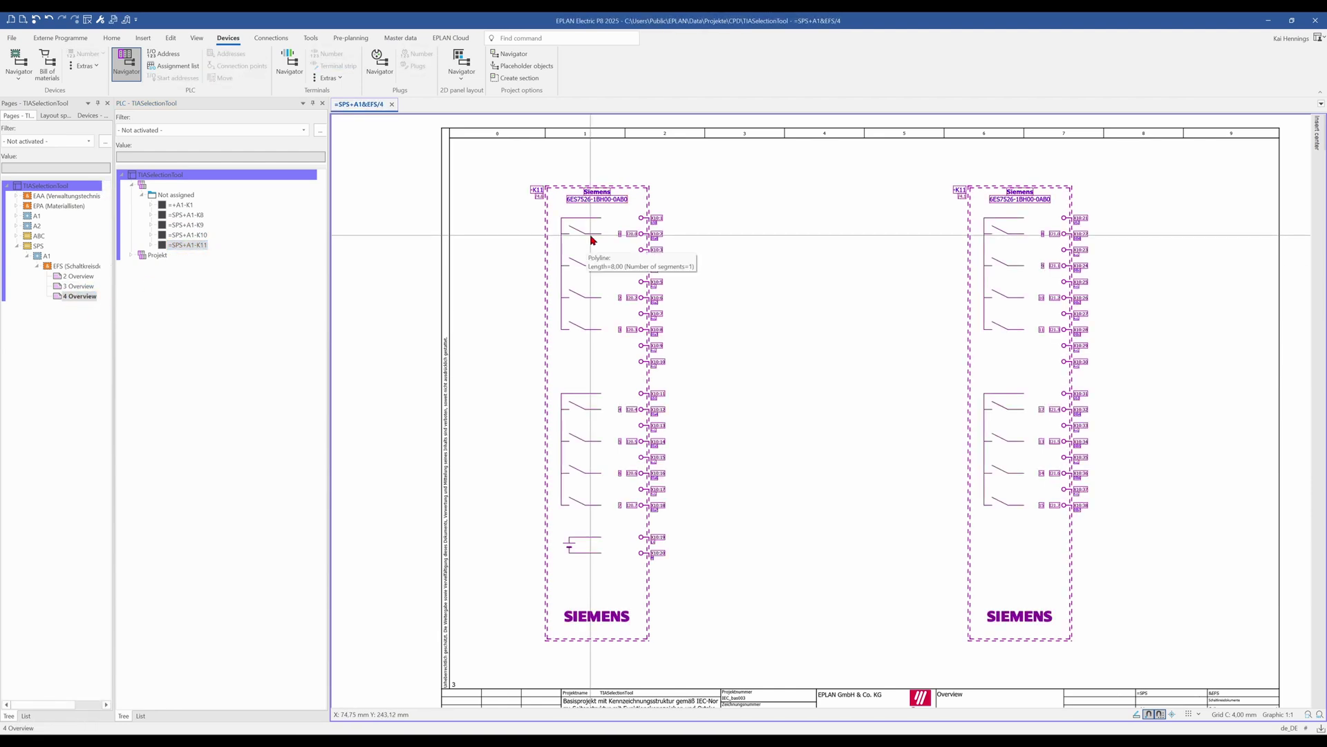
{"action": "left_click", "coordinate": [79, 286]}
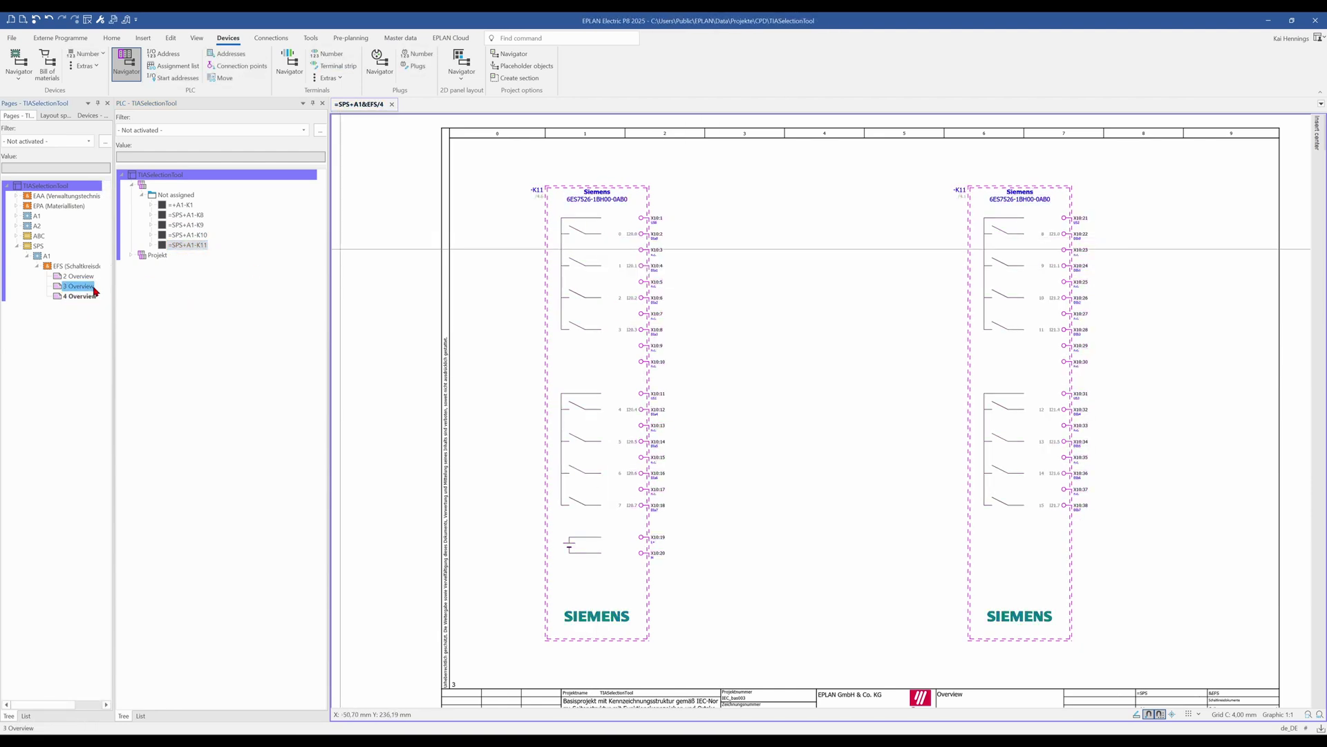
{"action": "double_click", "coordinate": [159, 235]}
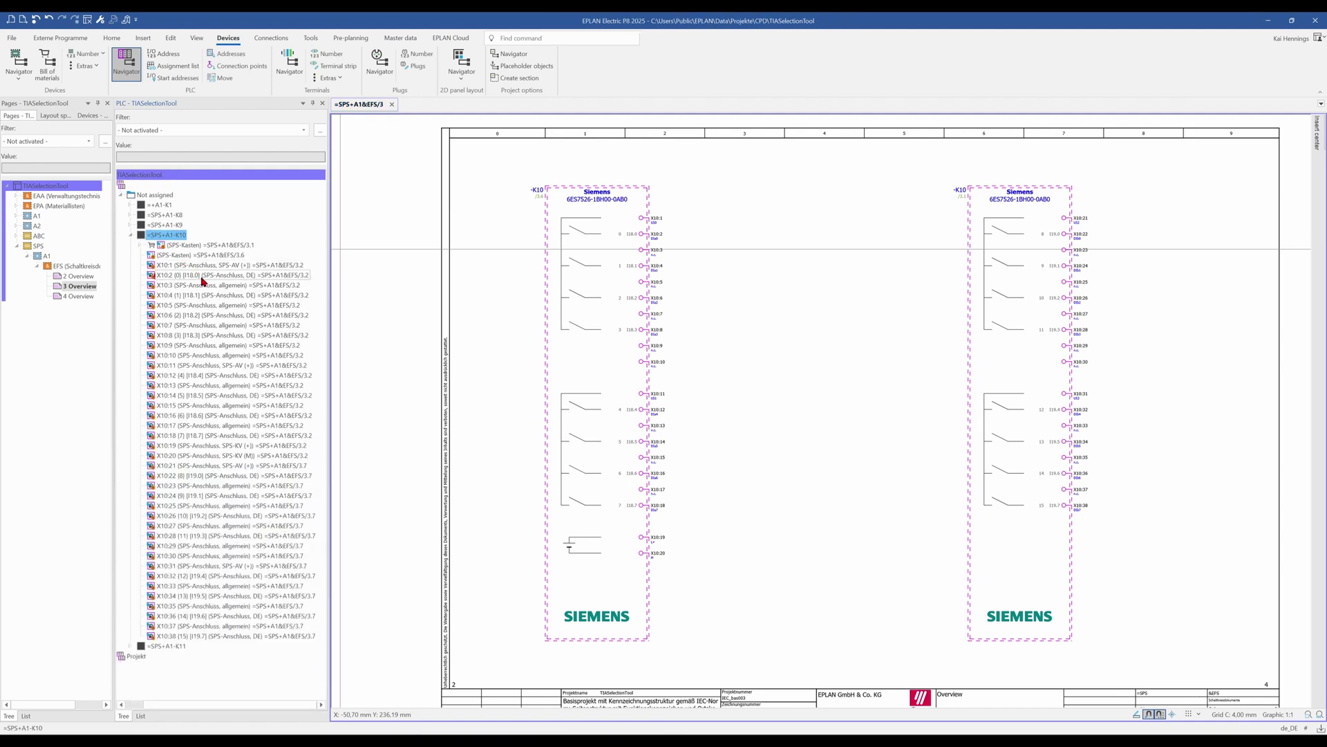
{"action": "left_click", "coordinate": [133, 647]}
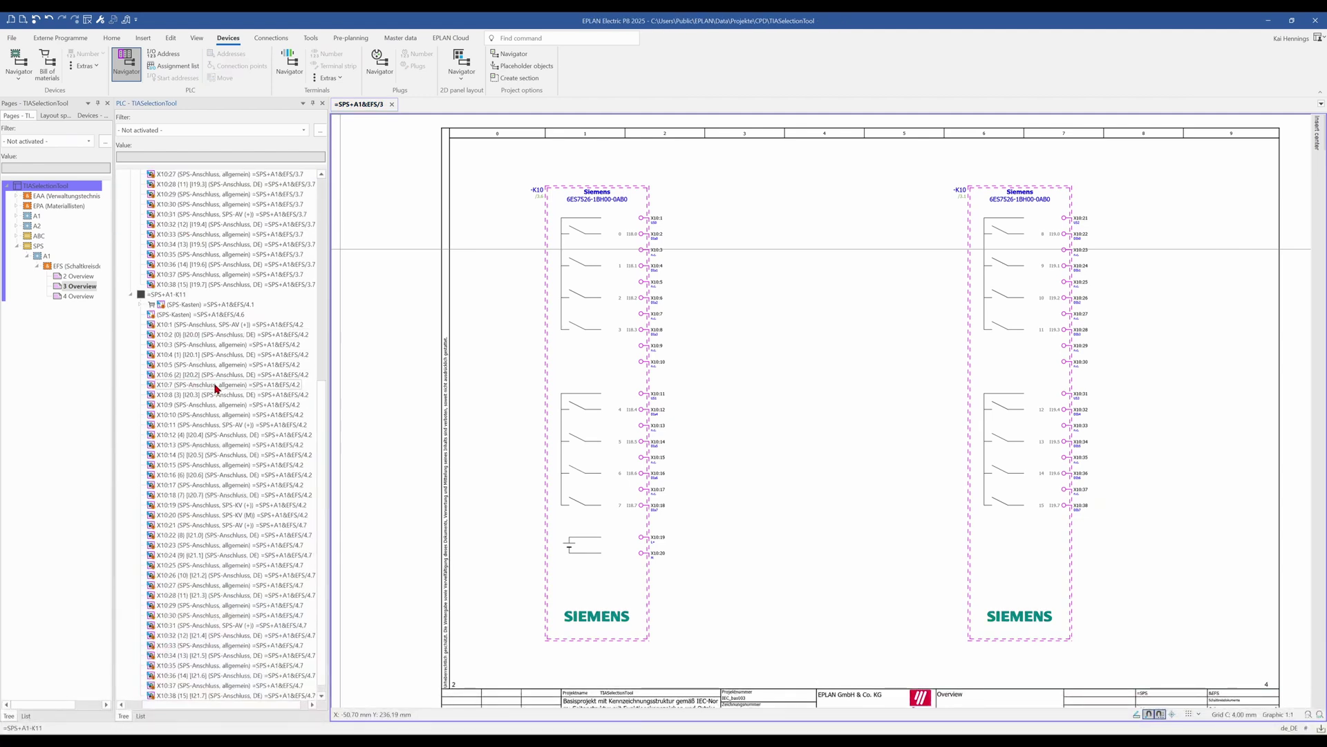
{"action": "scroll", "coordinate": [217, 389], "scroll_direction": "up", "scroll_amount": 12}
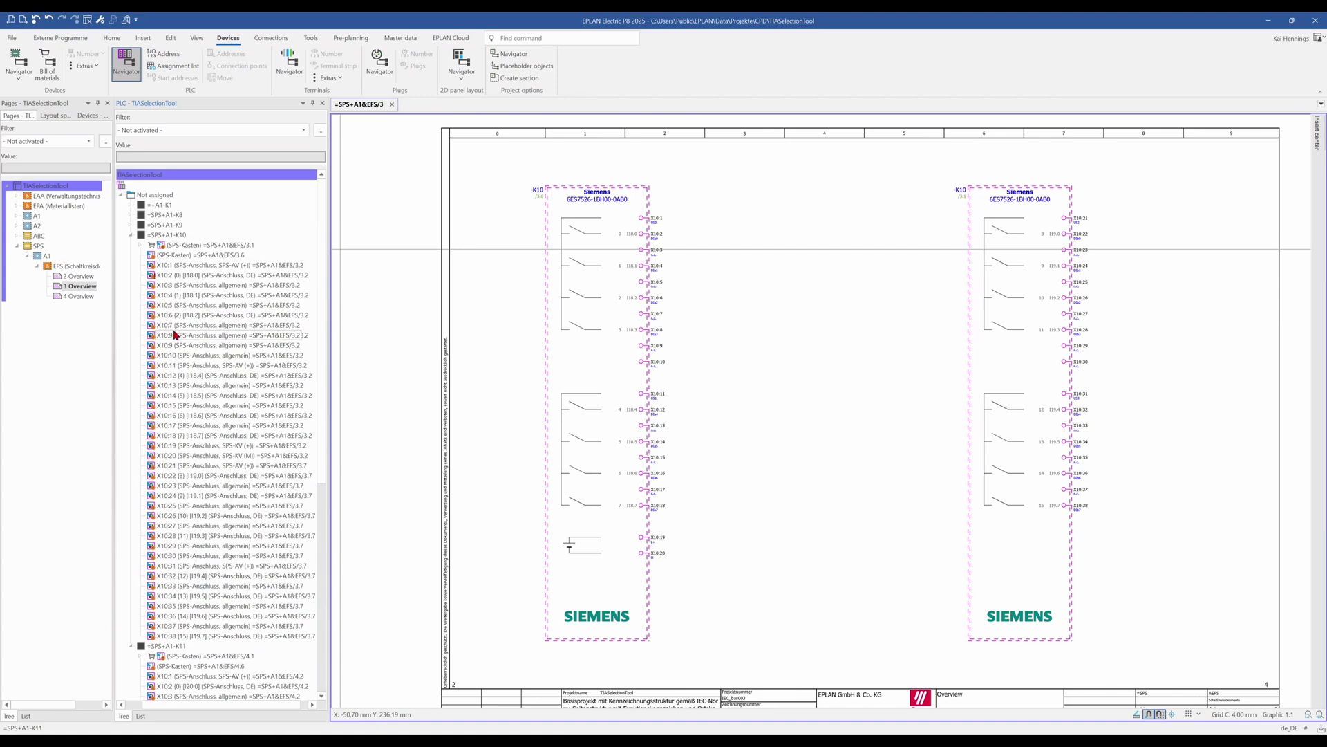
{"action": "left_click", "coordinate": [132, 236]}
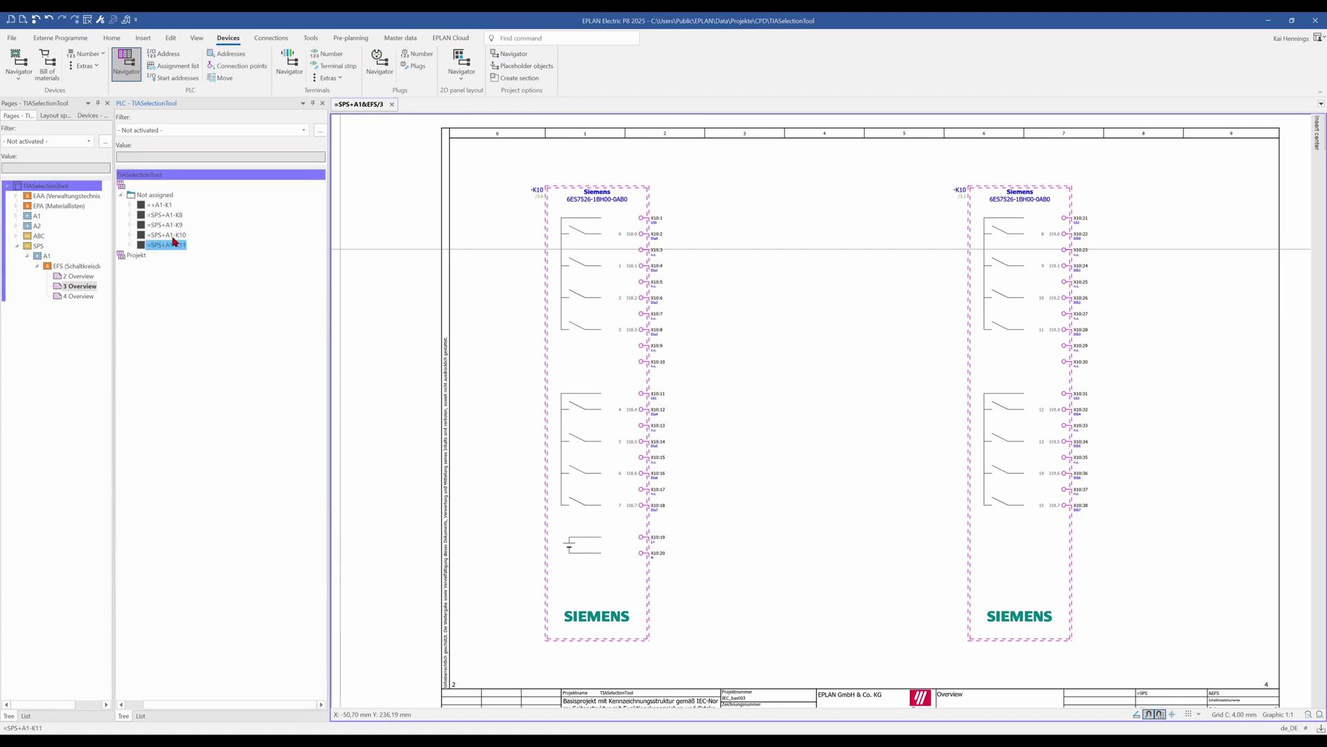
{"action": "left_click", "coordinate": [173, 236]}
- Generate start addresses from 50 for both K10 and K11, with preview enabled
{"action": "left_click", "coordinate": [176, 246], "text": "shift"}
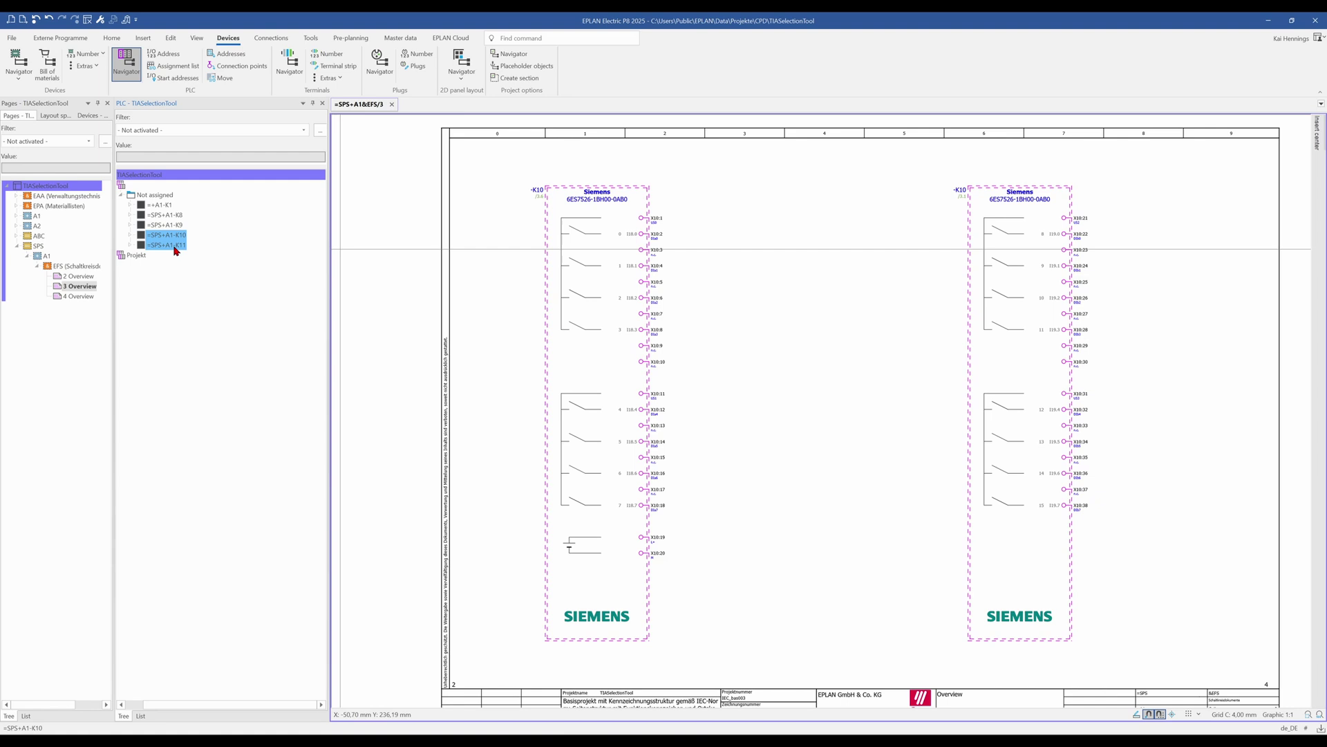
{"action": "left_click", "coordinate": [170, 78]}
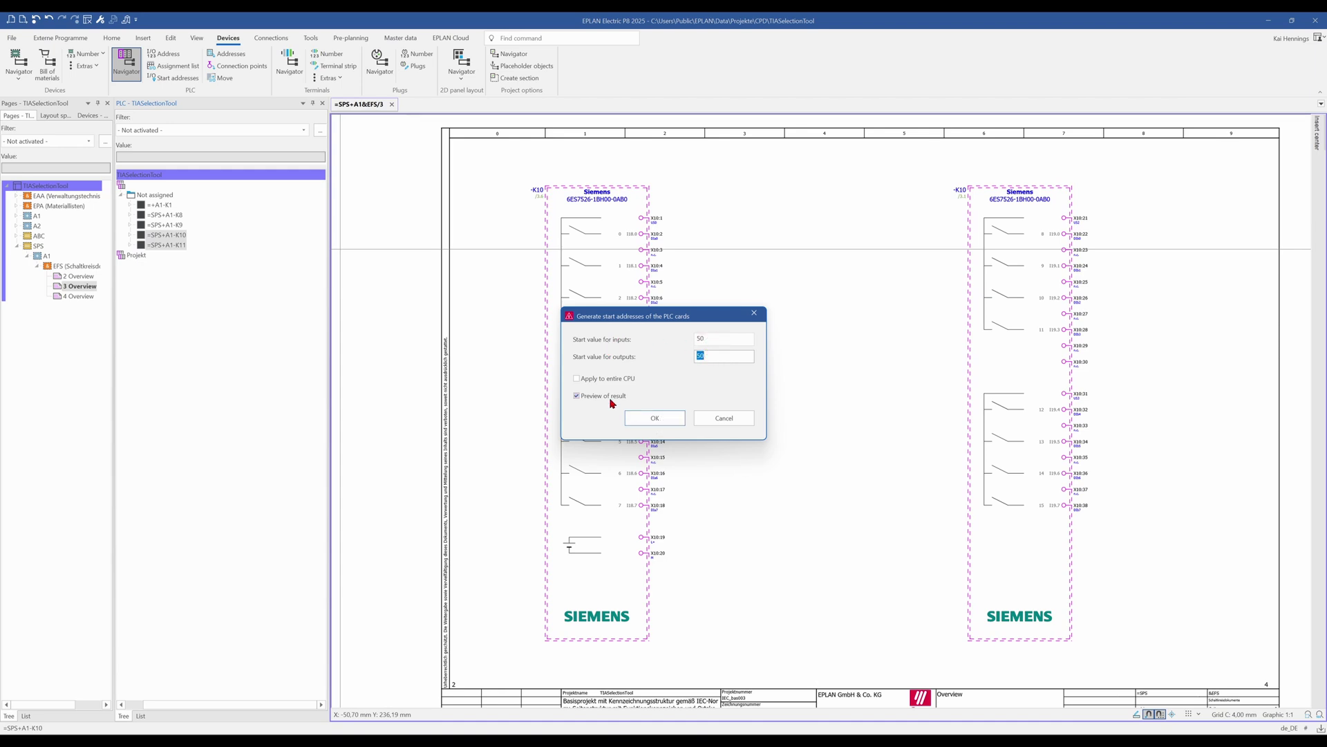
{"action": "left_click", "coordinate": [650, 417]}
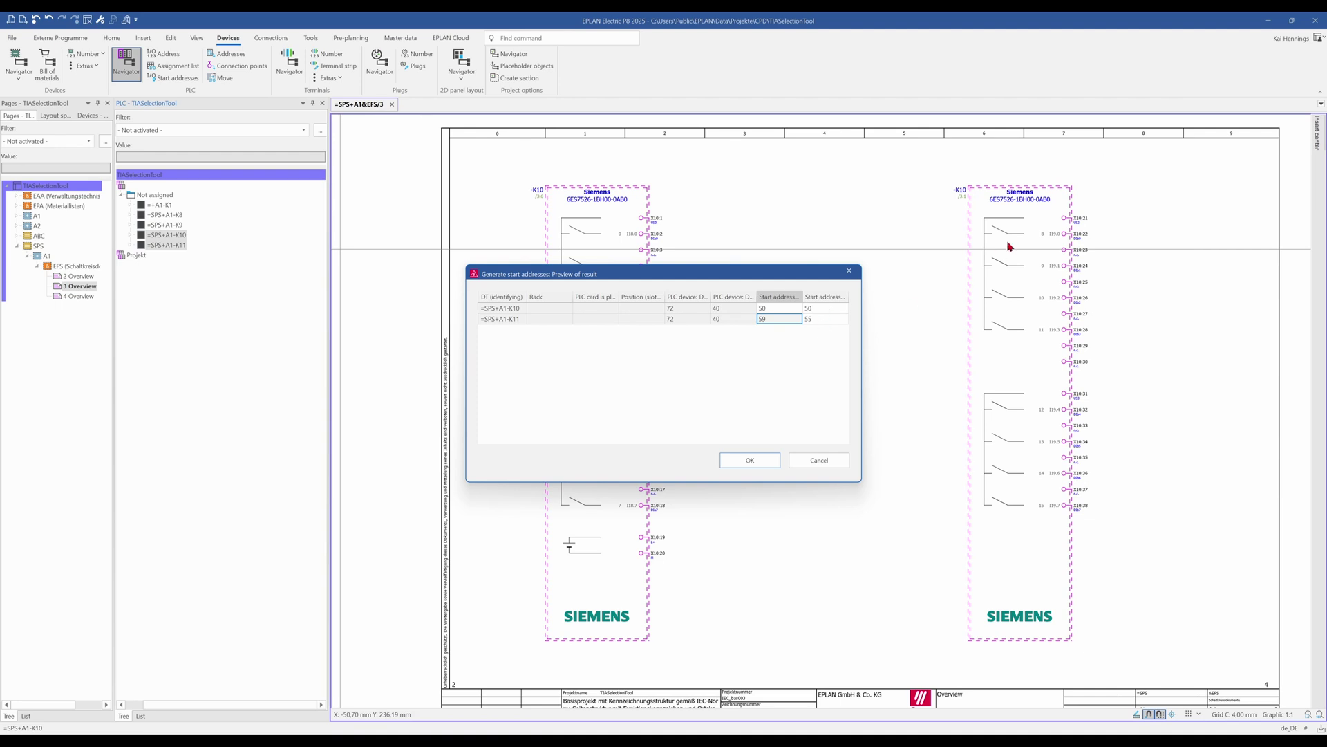
- Apply the previewed start addresses and verify K10 starts at 50 and K11 at 59
{"action": "left_click", "coordinate": [751, 460]}
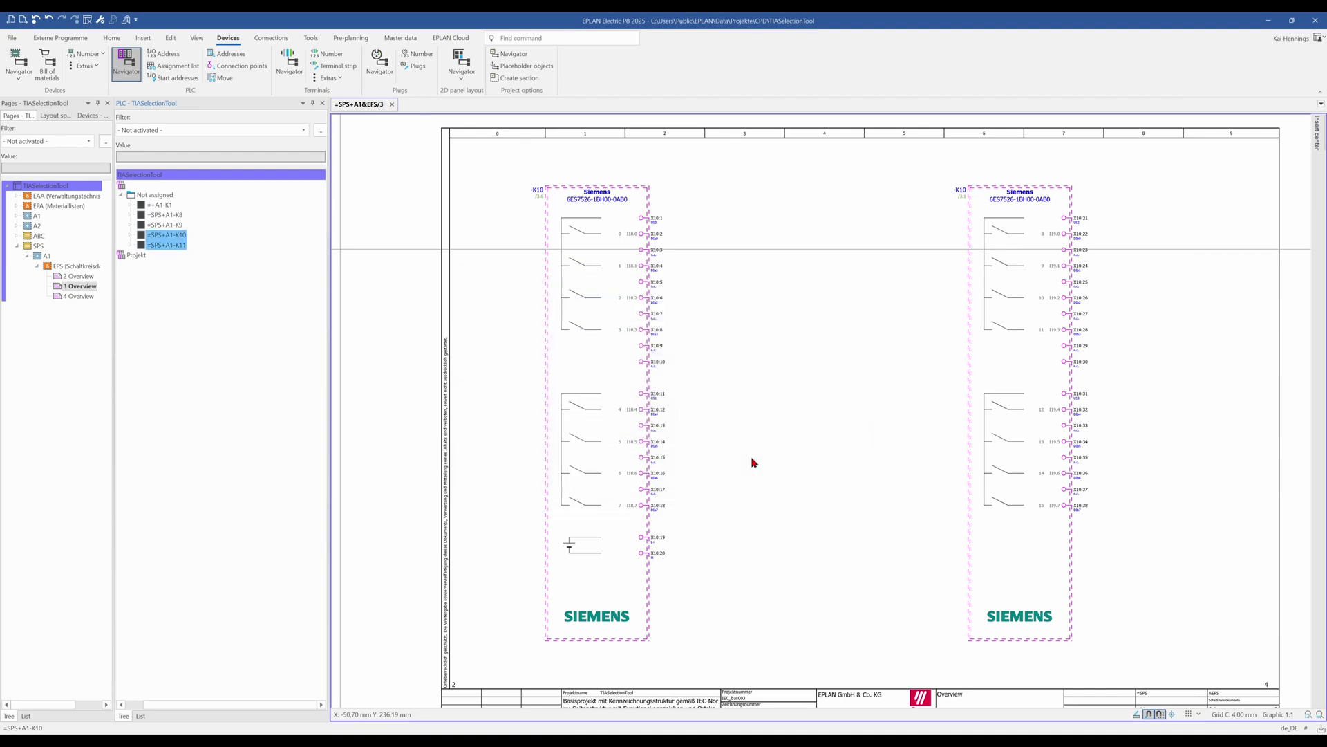
{"action": "left_click", "coordinate": [571, 190]}
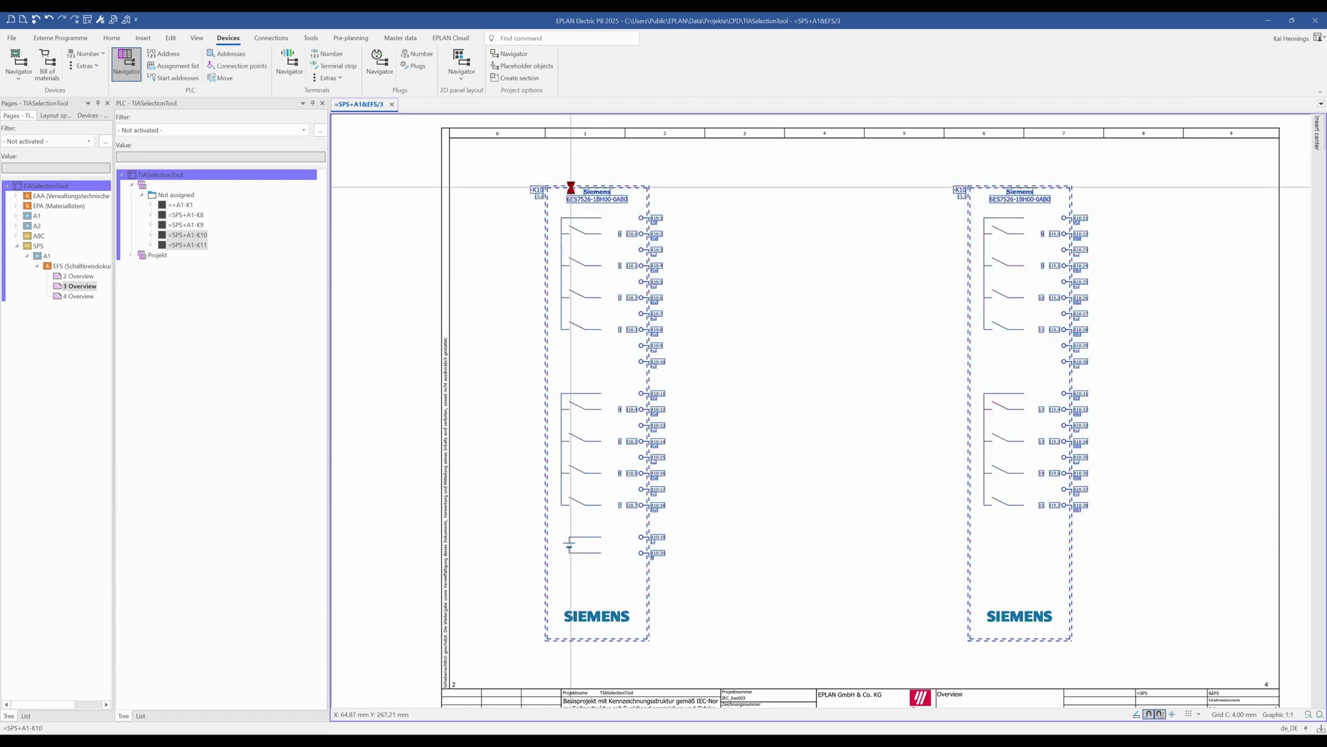
{"action": "double_click", "coordinate": [571, 190]}
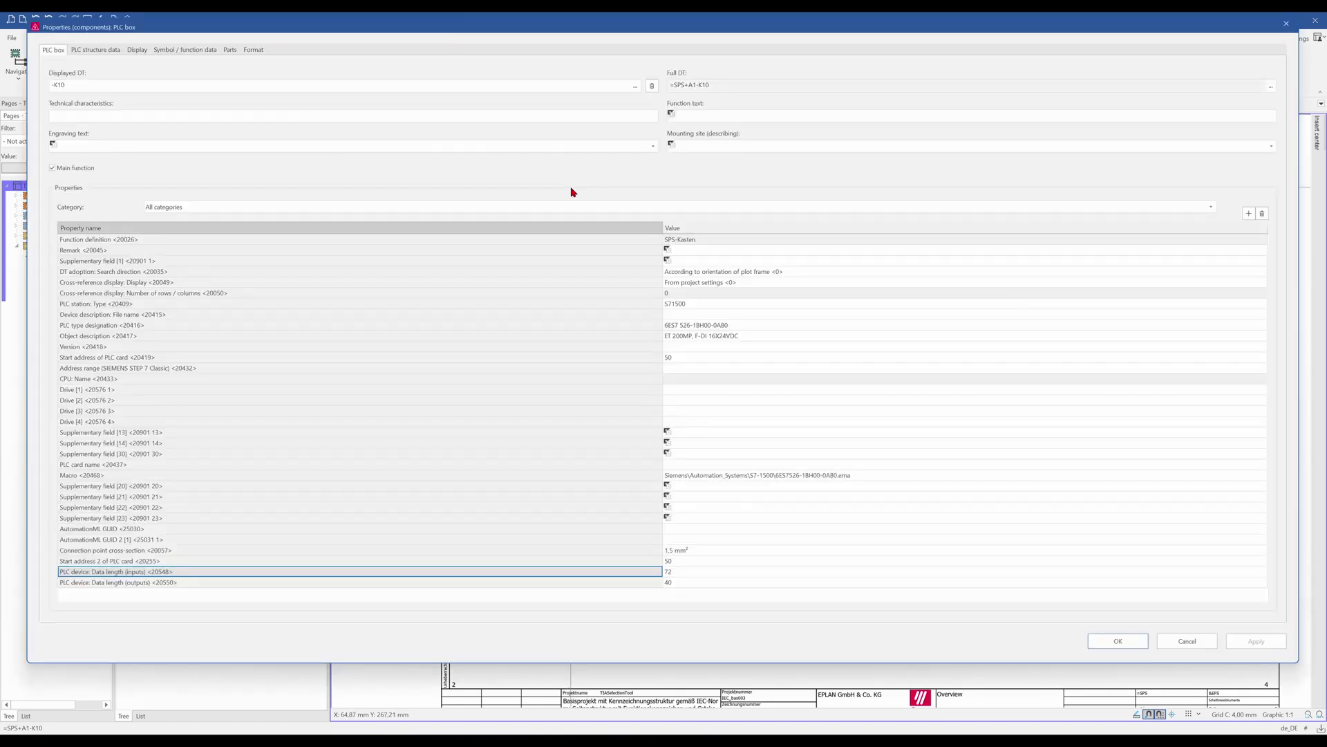
{"action": "left_click", "coordinate": [78, 358]}
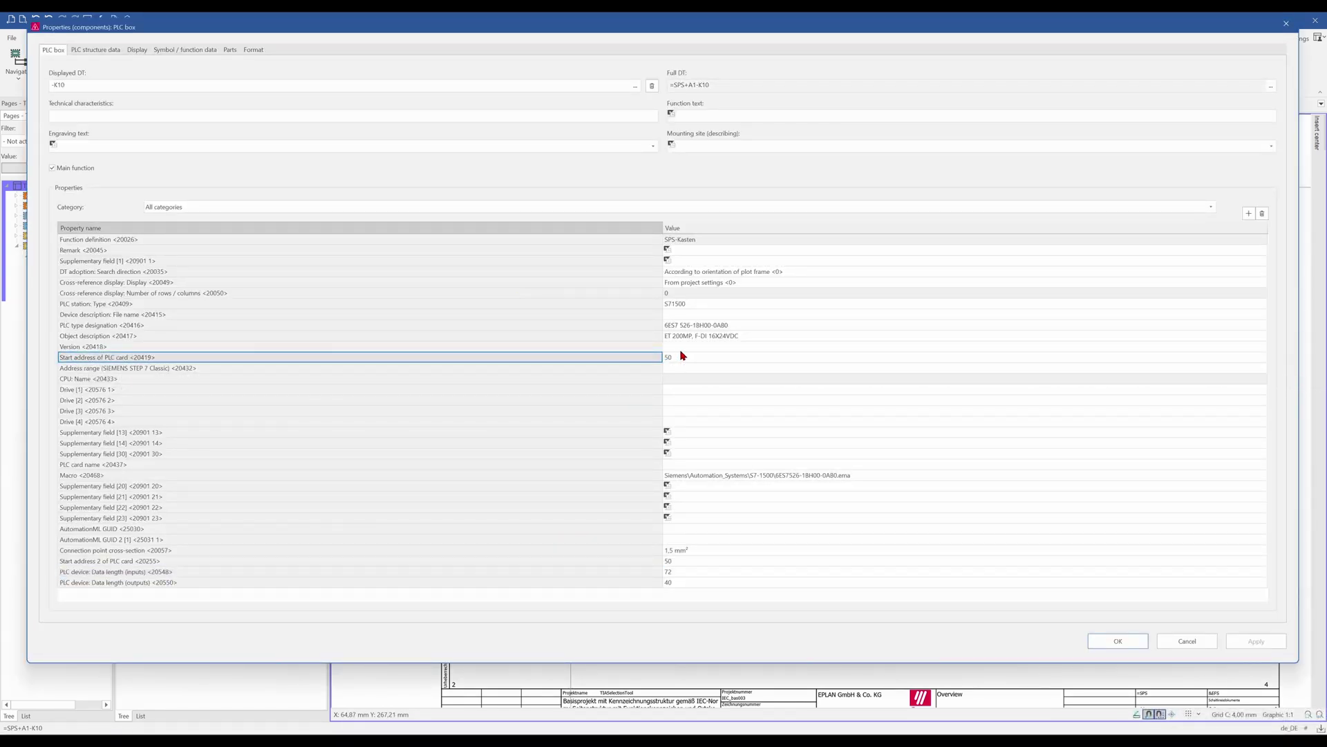
{"action": "left_click", "coordinate": [1120, 640]}
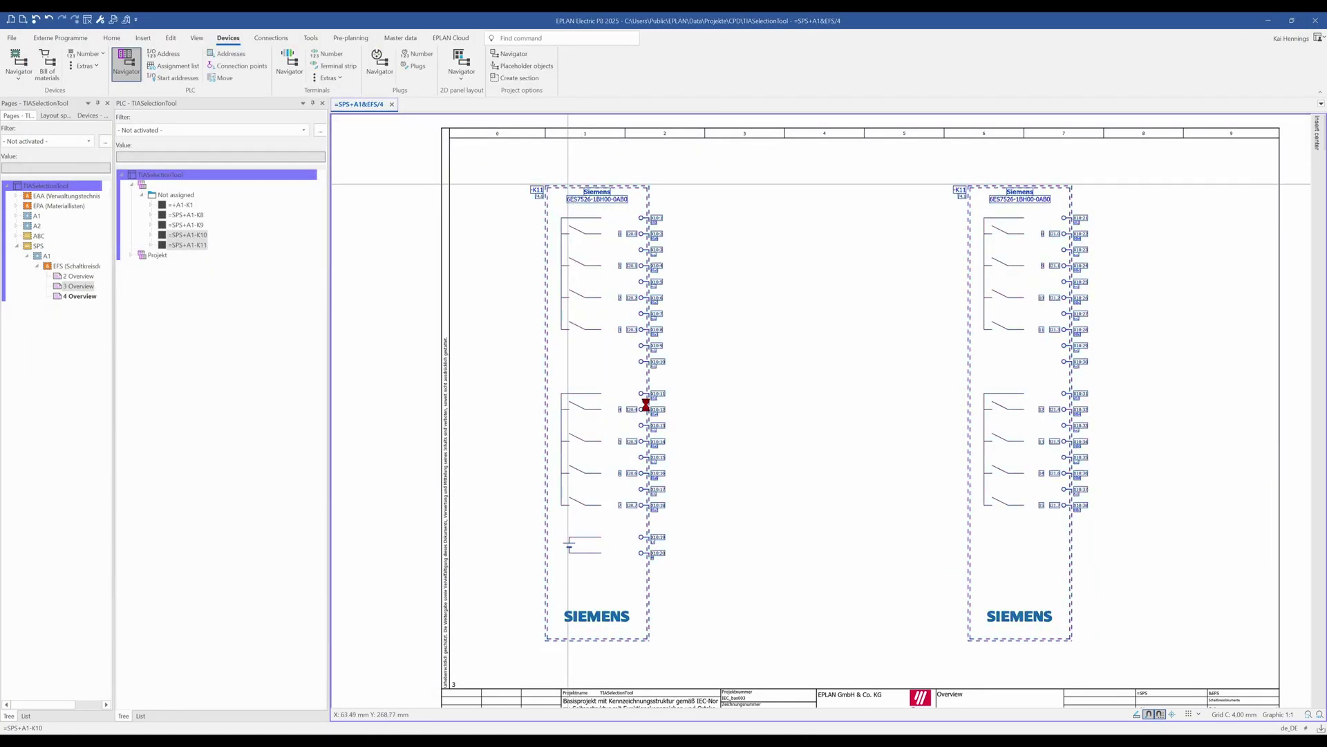
{"action": "double_click", "coordinate": [628, 403]}
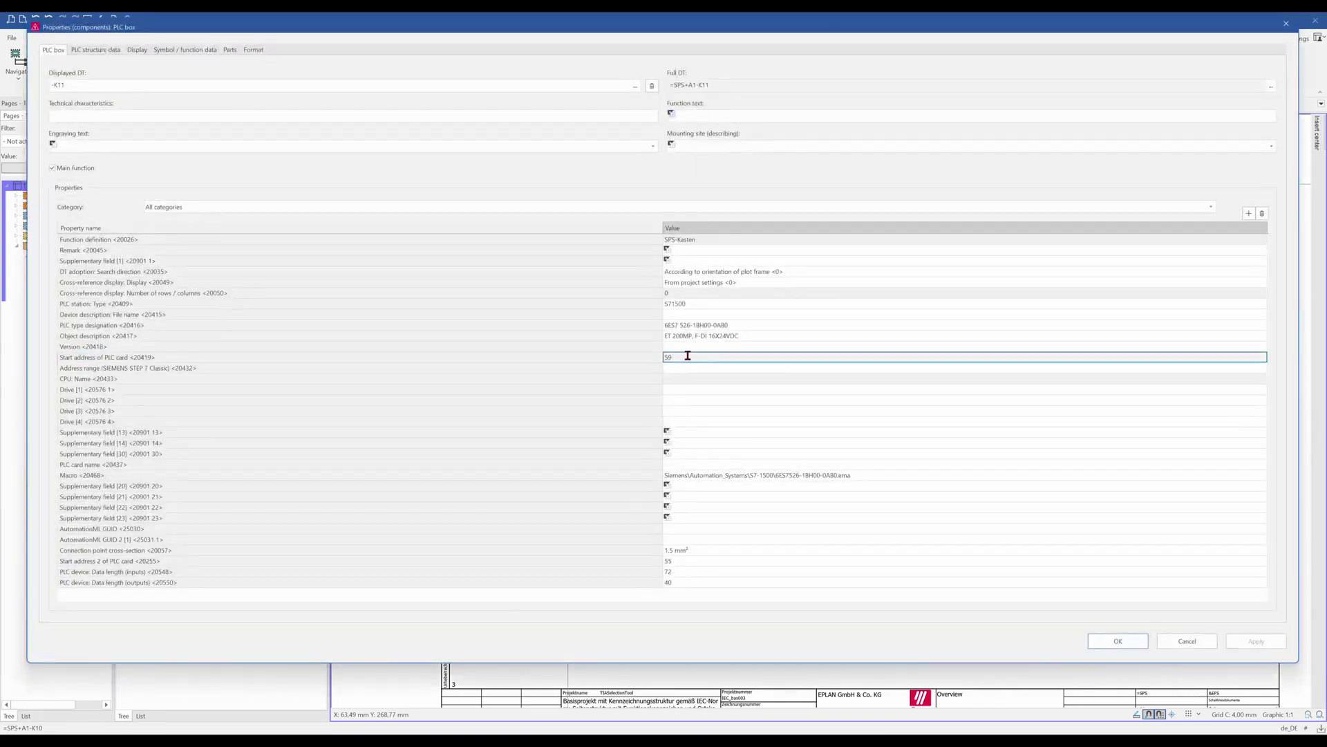
{"action": "left_click", "coordinate": [1110, 639]}
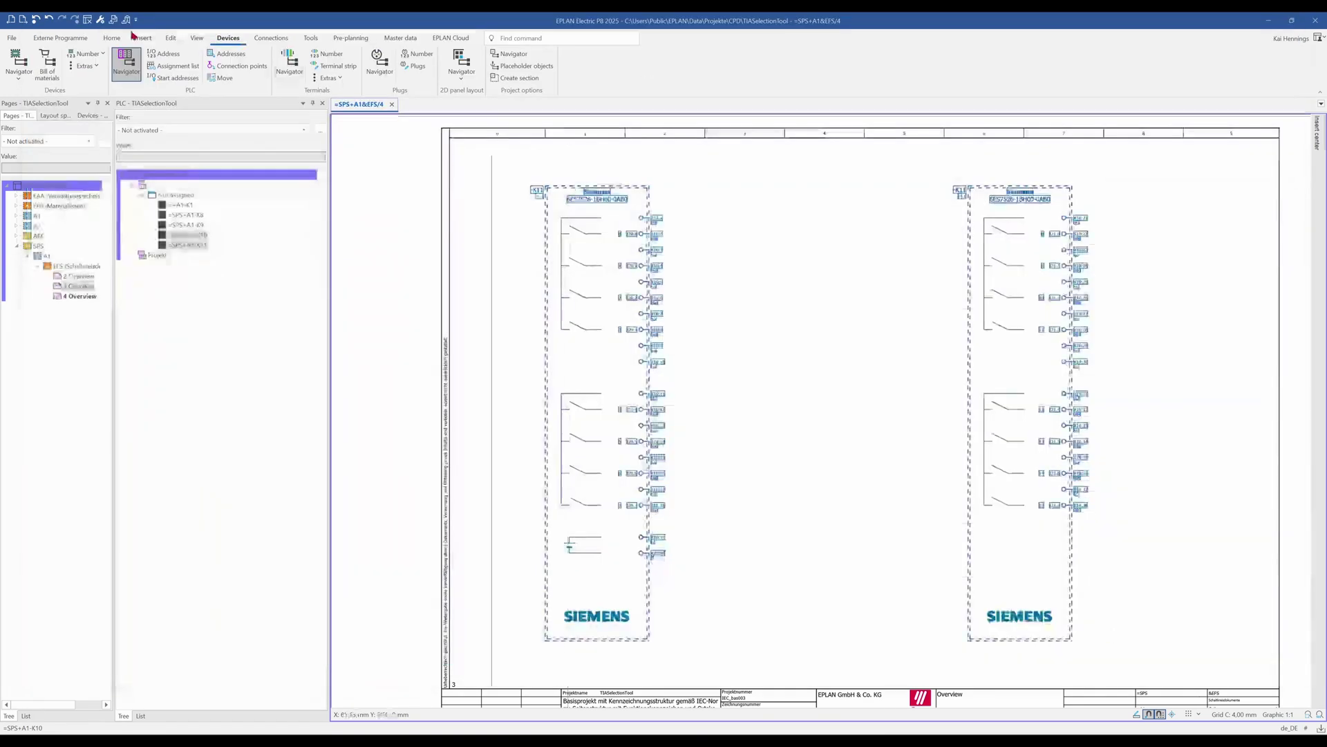
- Readdress K10 and K11 inputs, checking the preview shows I50.0 and I59.0 before applying
{"action": "left_click", "coordinate": [193, 245], "text": "shift"}
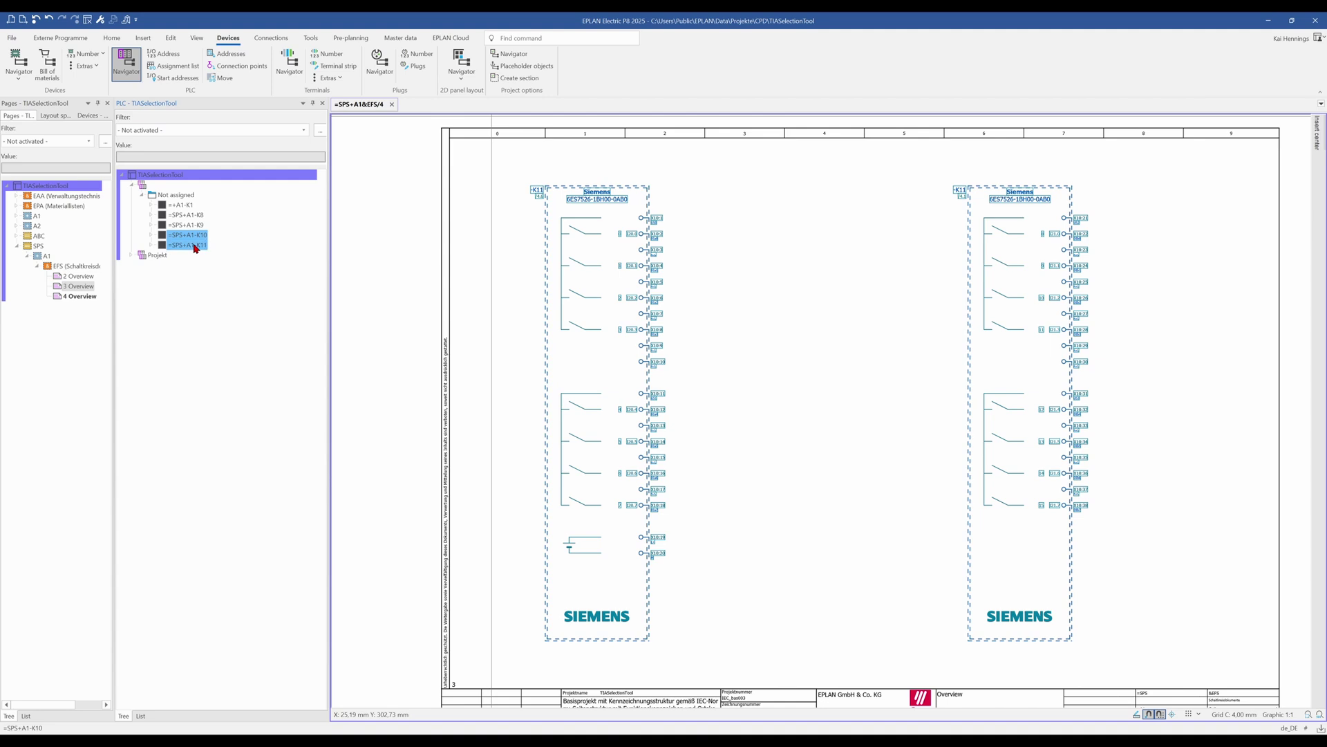
{"action": "left_click", "coordinate": [171, 57]}
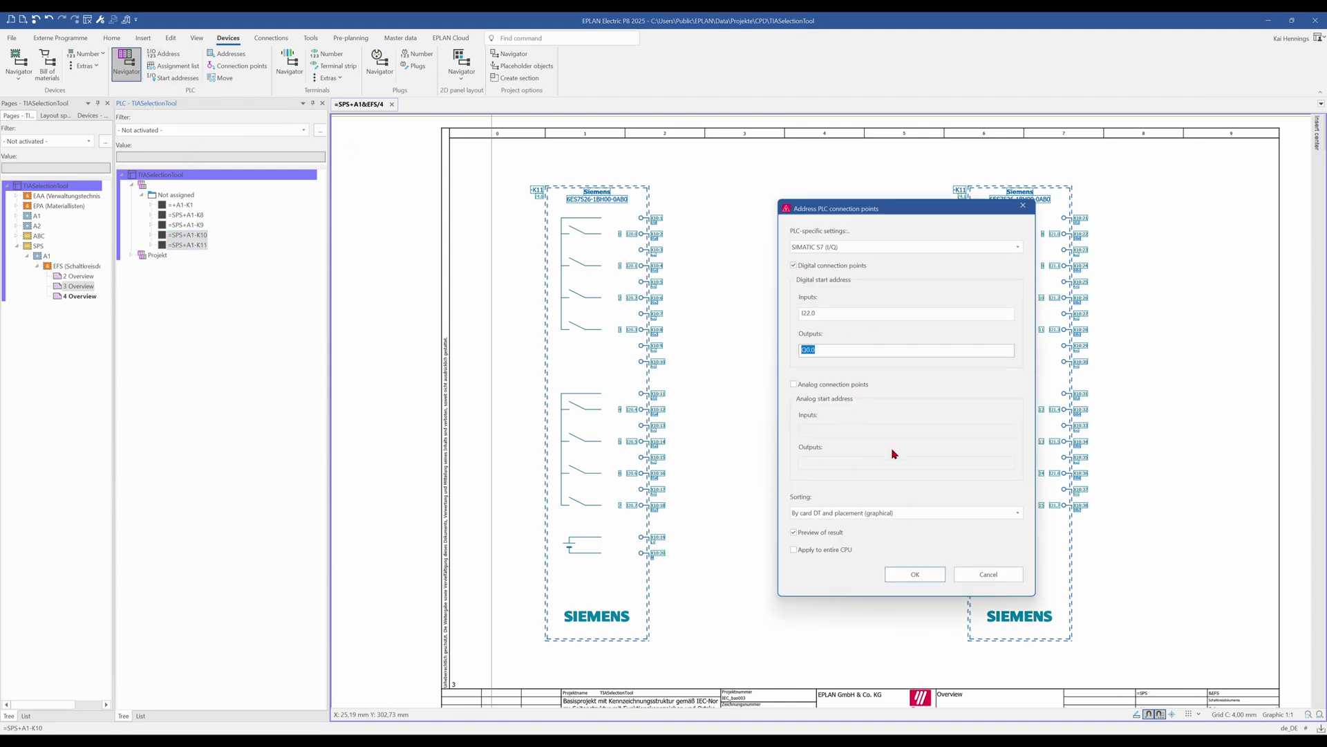
{"action": "left_click", "coordinate": [910, 576]}
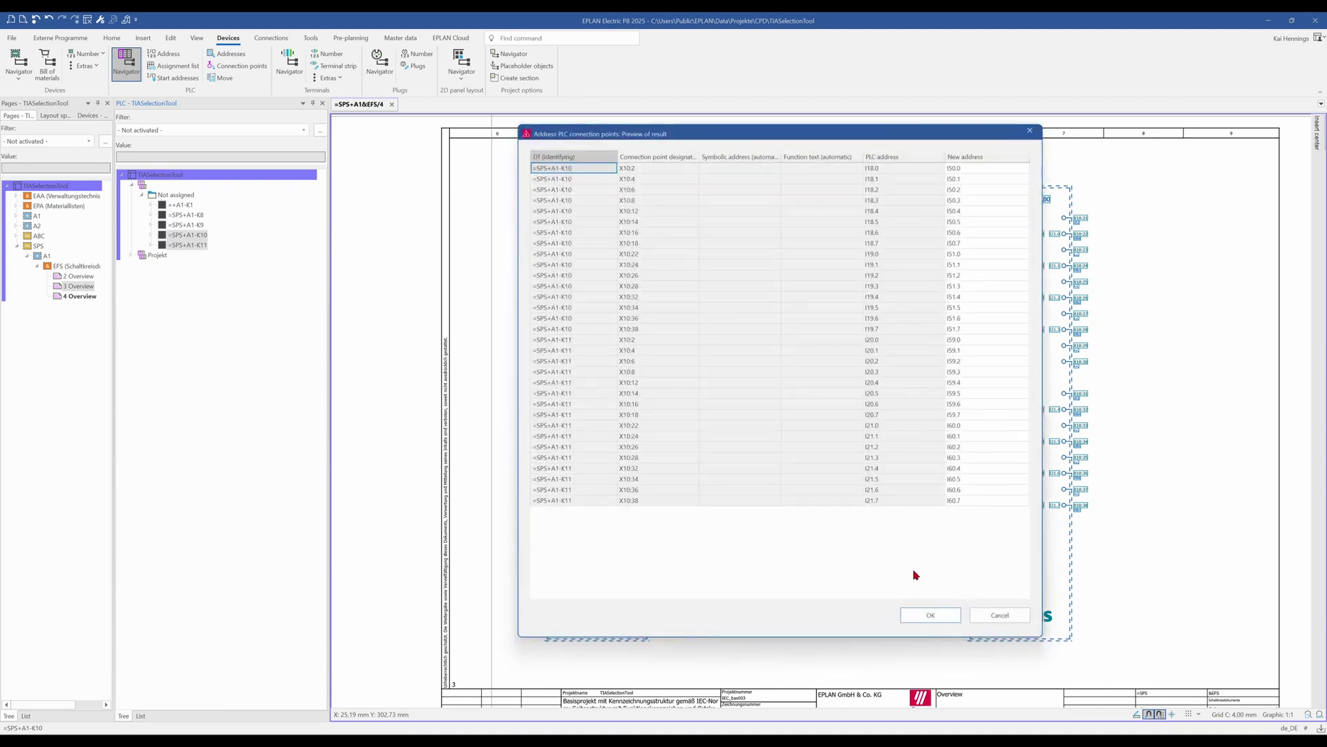
{"action": "left_click", "coordinate": [970, 170]}
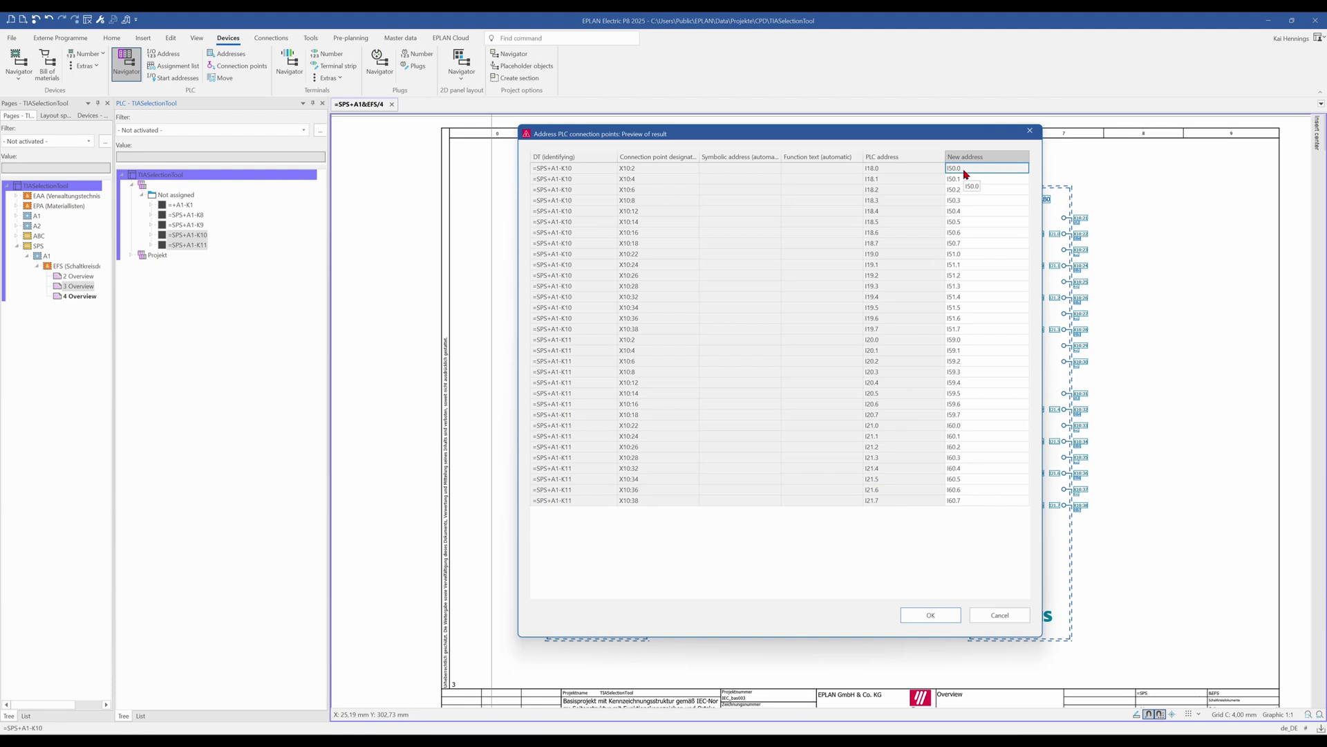
{"action": "left_click", "coordinate": [963, 339]}
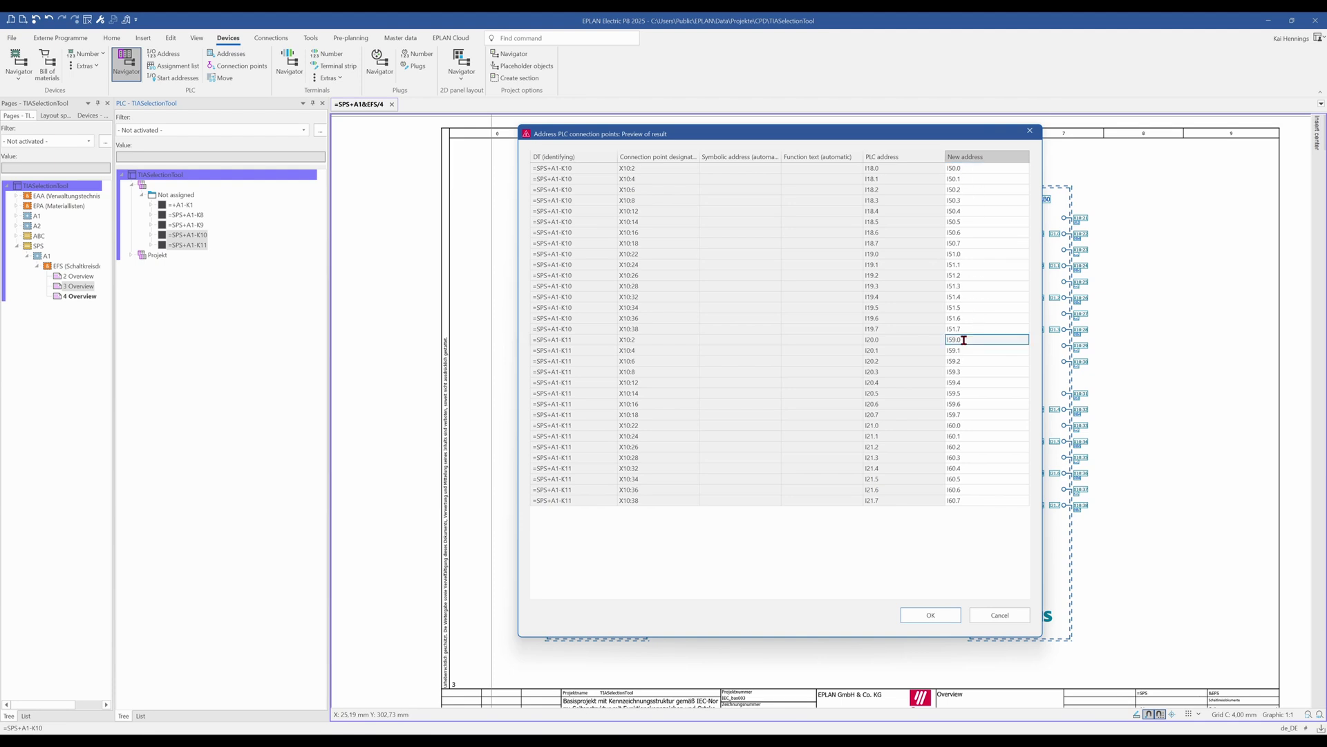
{"action": "left_click", "coordinate": [930, 615]}
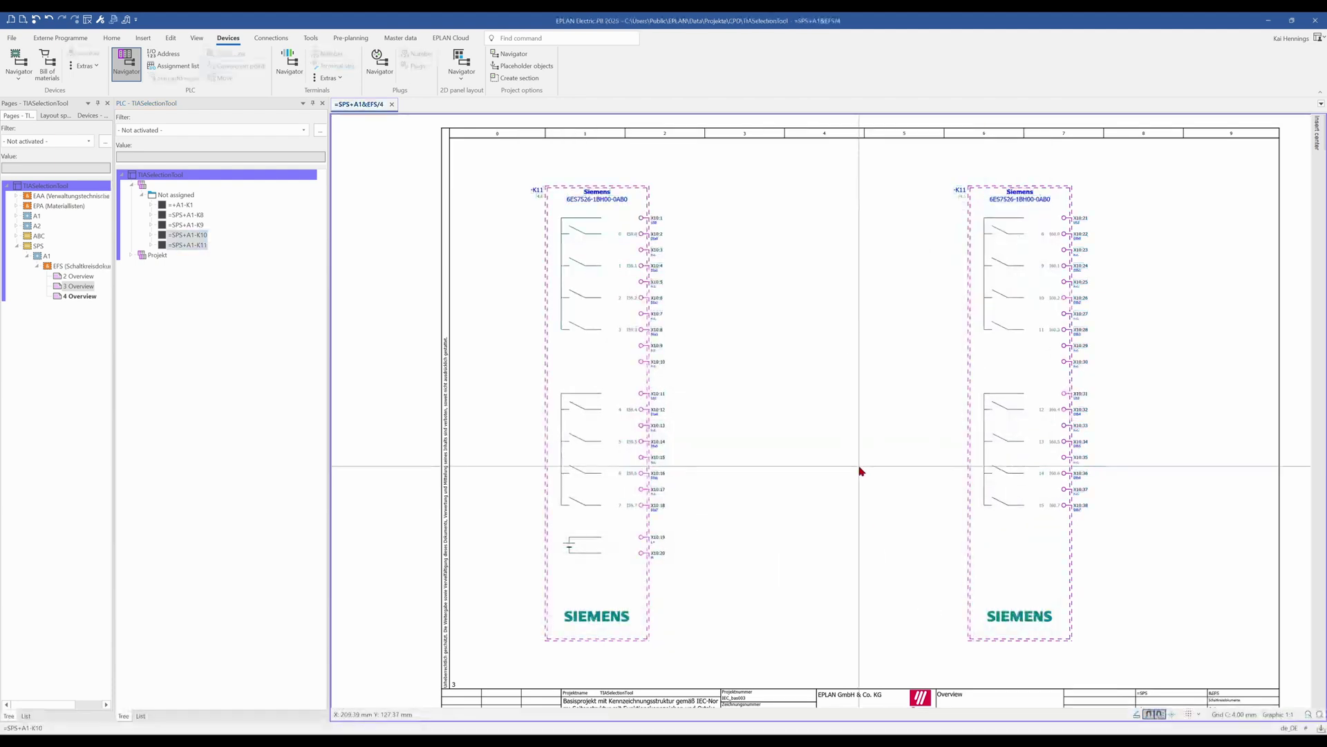
{"action": "scroll", "coordinate": [861, 471], "scroll_direction": "up", "scroll_amount": 5}
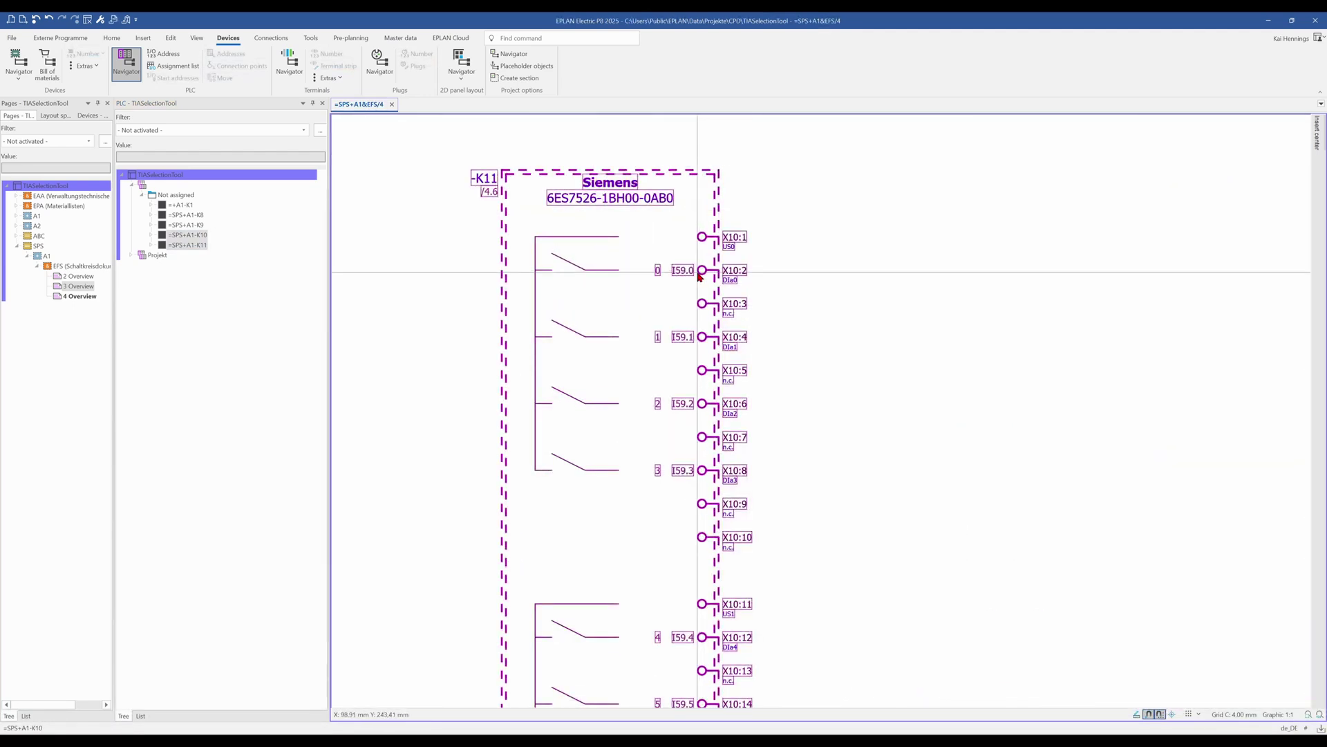
{"action": "scroll", "coordinate": [863, 332], "scroll_direction": "down", "scroll_amount": 1}
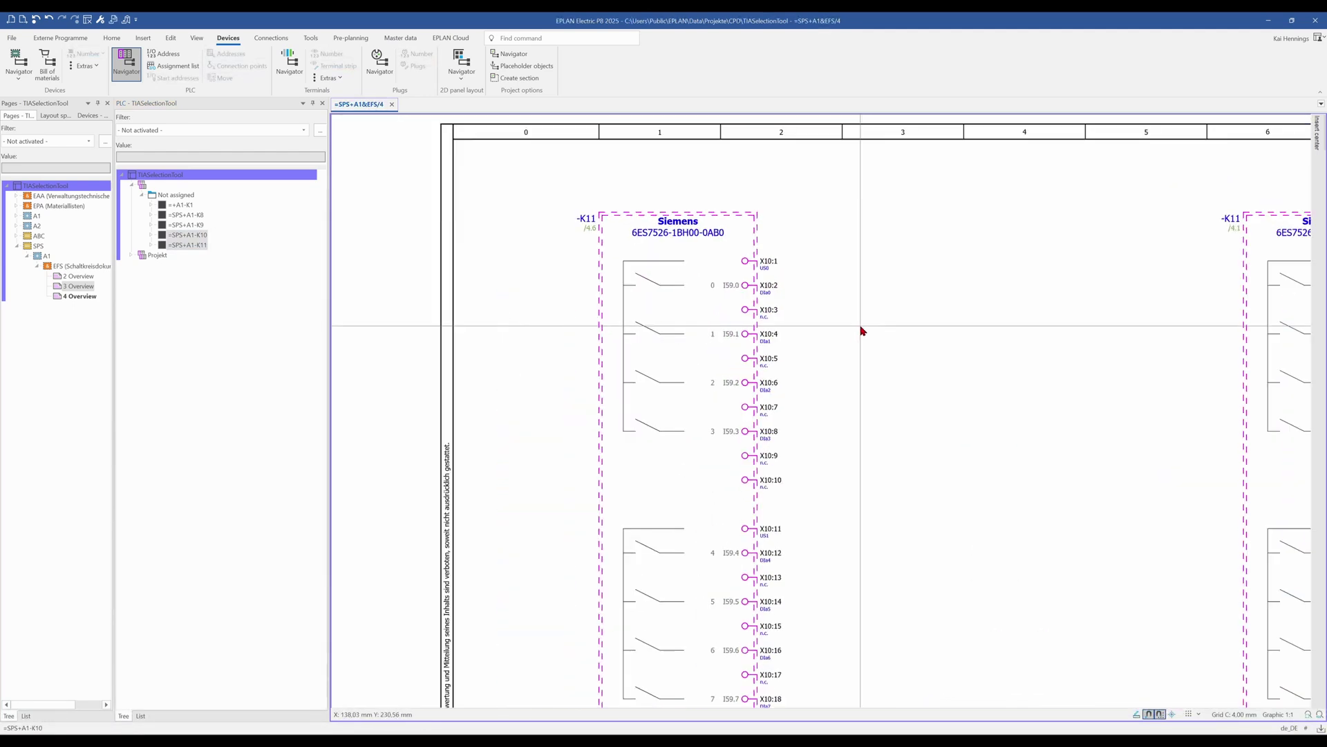
{"action": "key", "text": "Page_Up"}
{"action": "key", "text": "ctrl+a"}
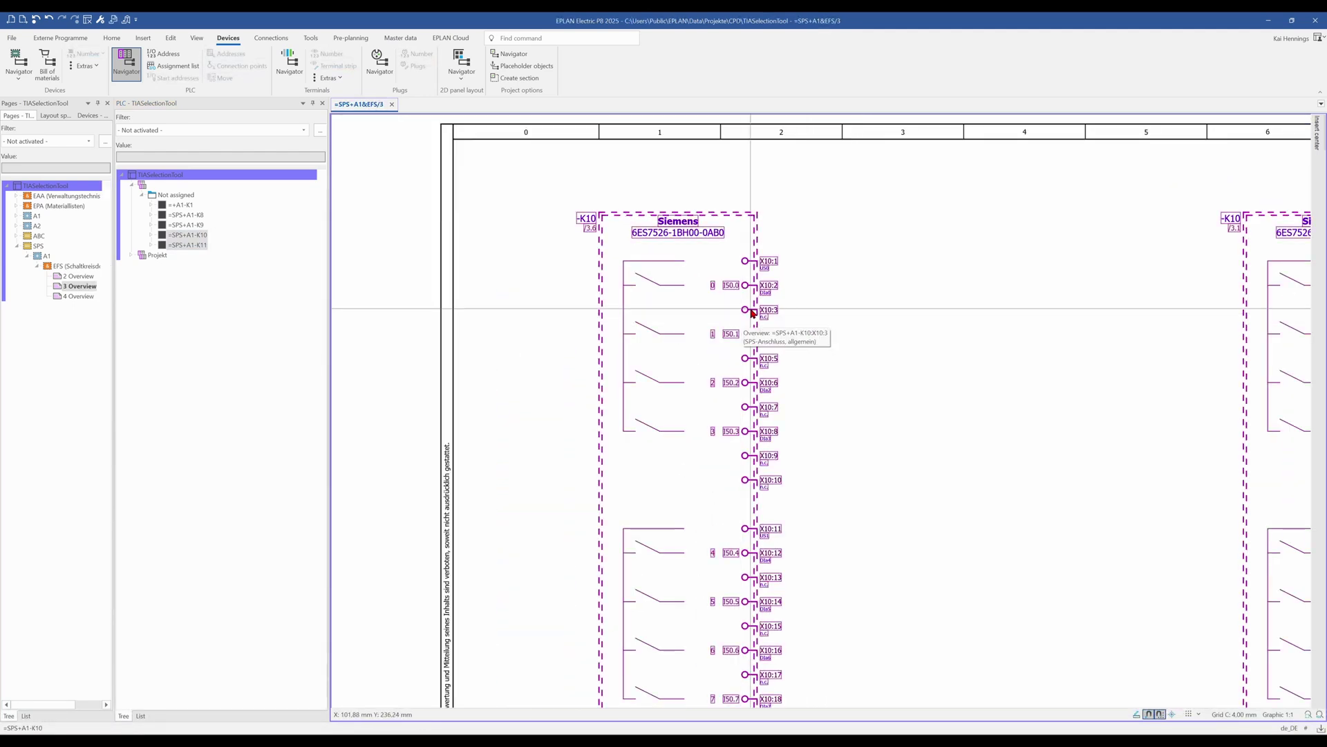
{"action": "scroll", "coordinate": [755, 304], "scroll_direction": "down", "scroll_amount": 2}
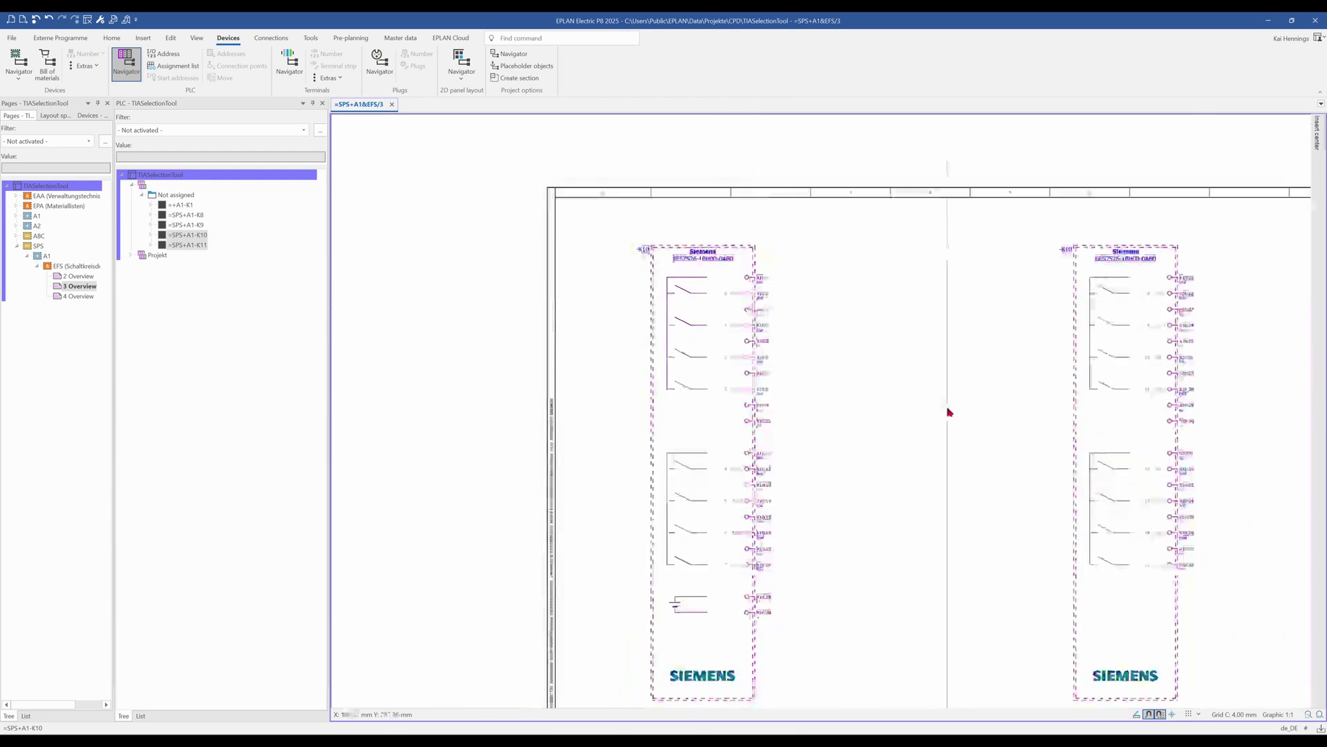
{"action": "middle_click_drag", "start_coordinate": [948, 408], "coordinate": [908, 379]}
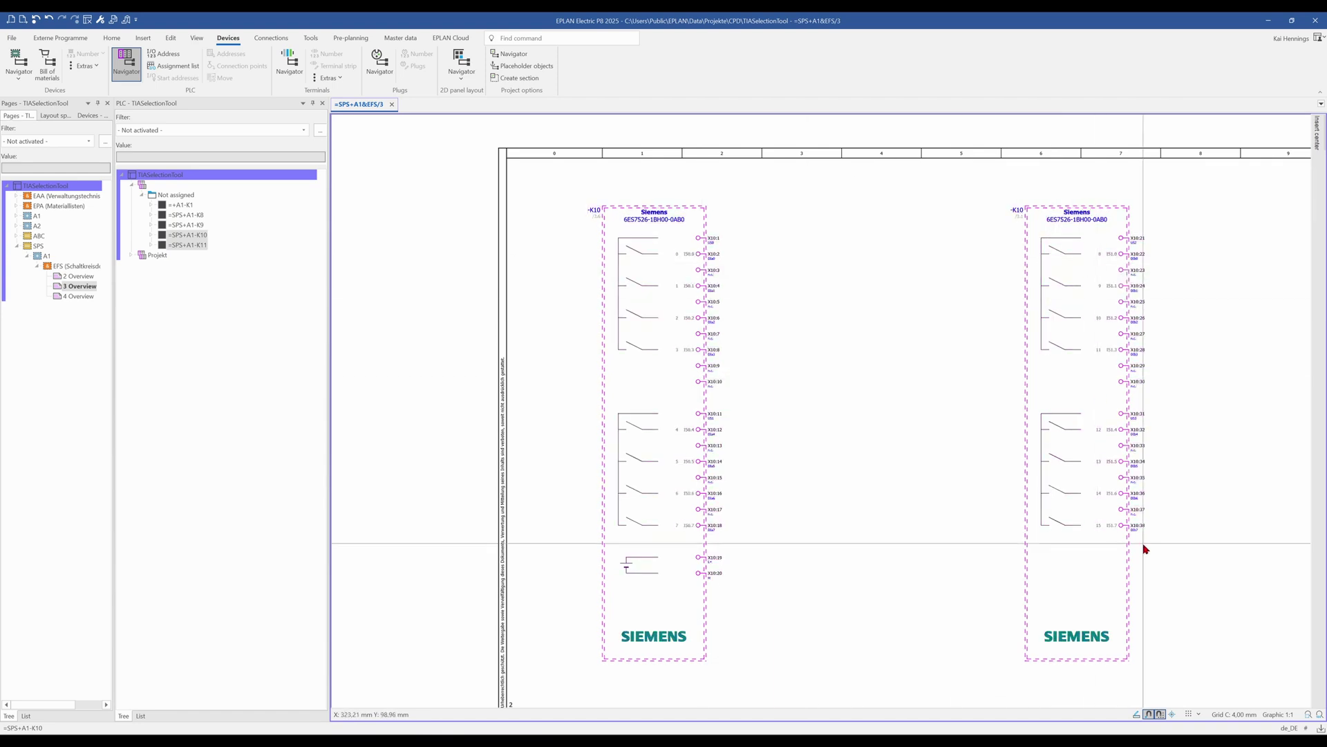
{"action": "key", "text": "Page_Down"}
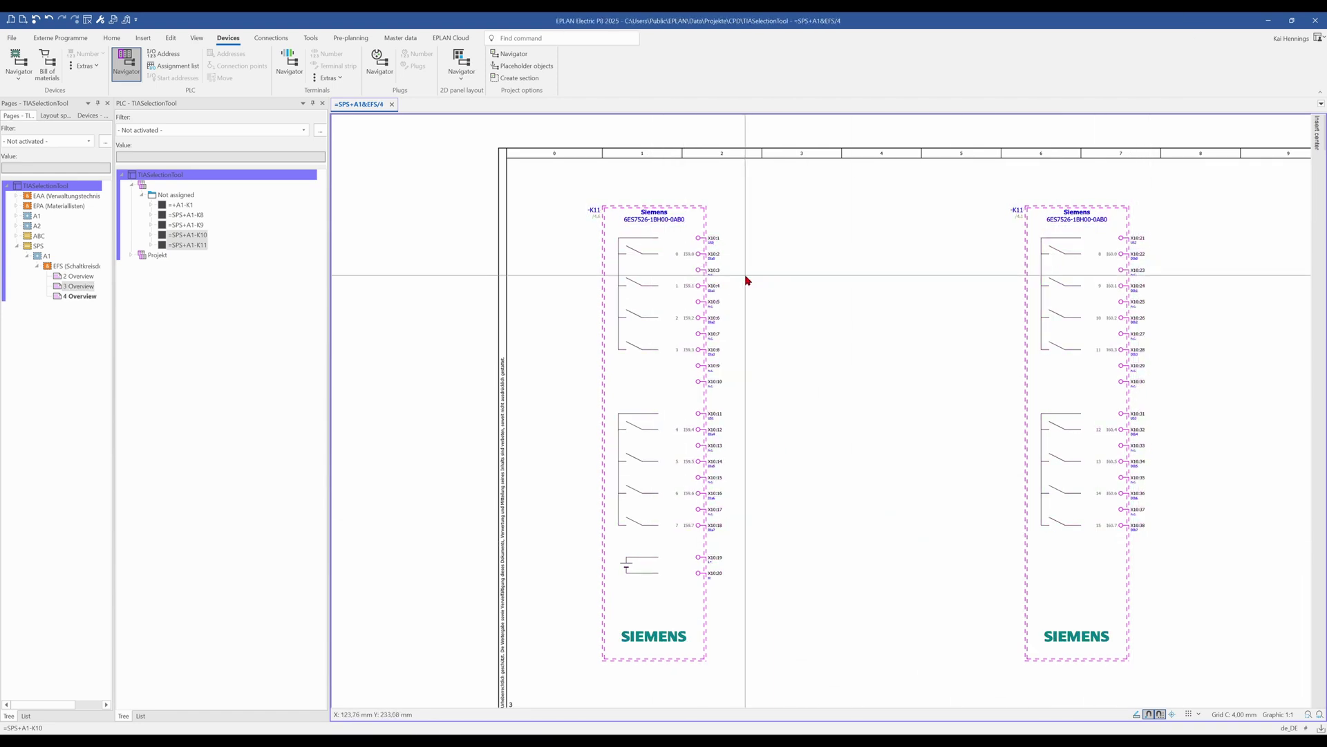